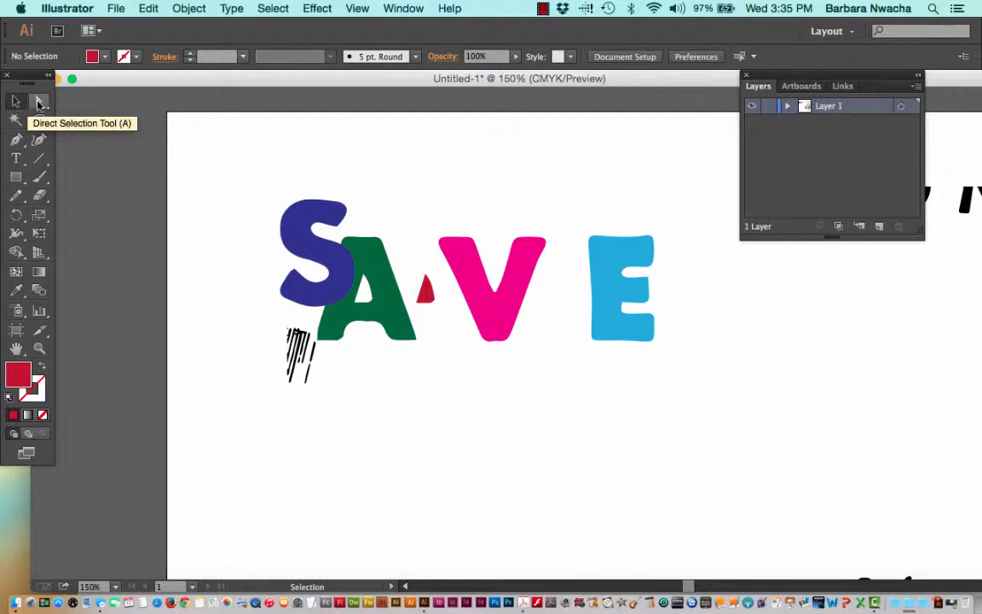
Step: Reposition the blue S and green A so the S overlaps the upper right side of the A
{"action": "left_click", "coordinate": [300, 233]}
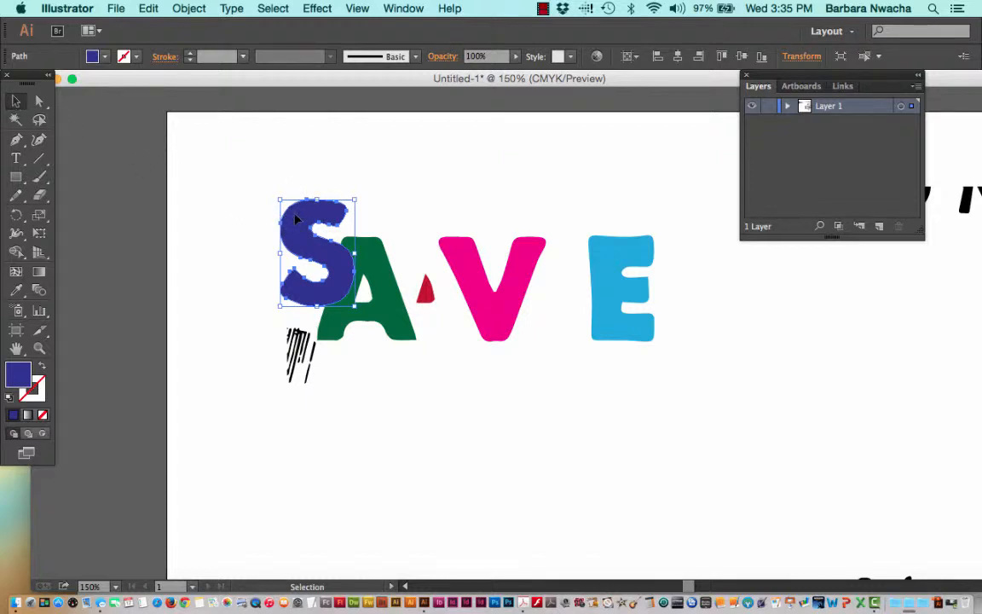
{"action": "left_click_drag", "start_coordinate": [296, 218], "coordinate": [259, 215]}
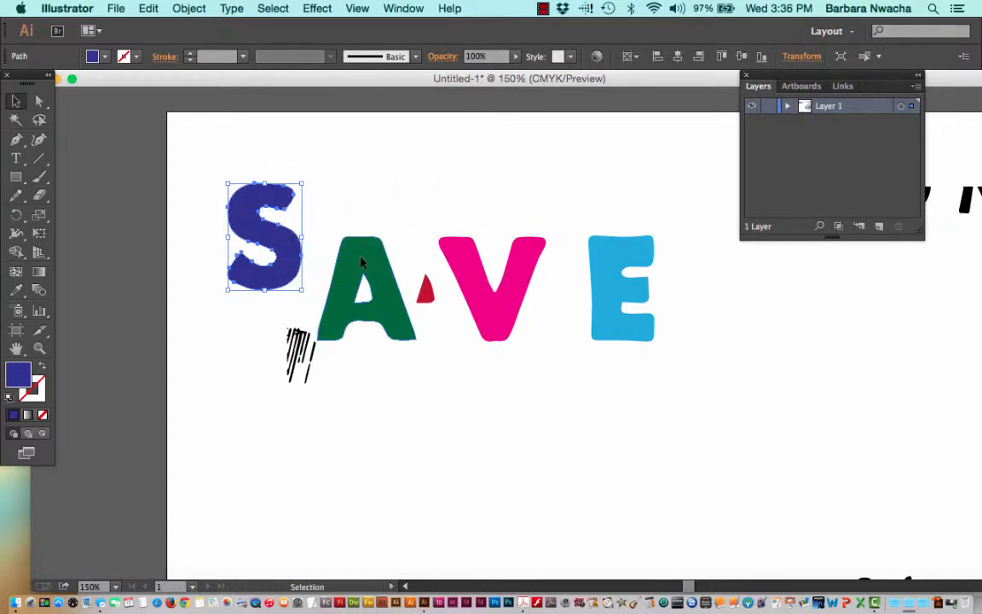
{"action": "left_click_drag", "start_coordinate": [361, 263], "coordinate": [348, 239]}
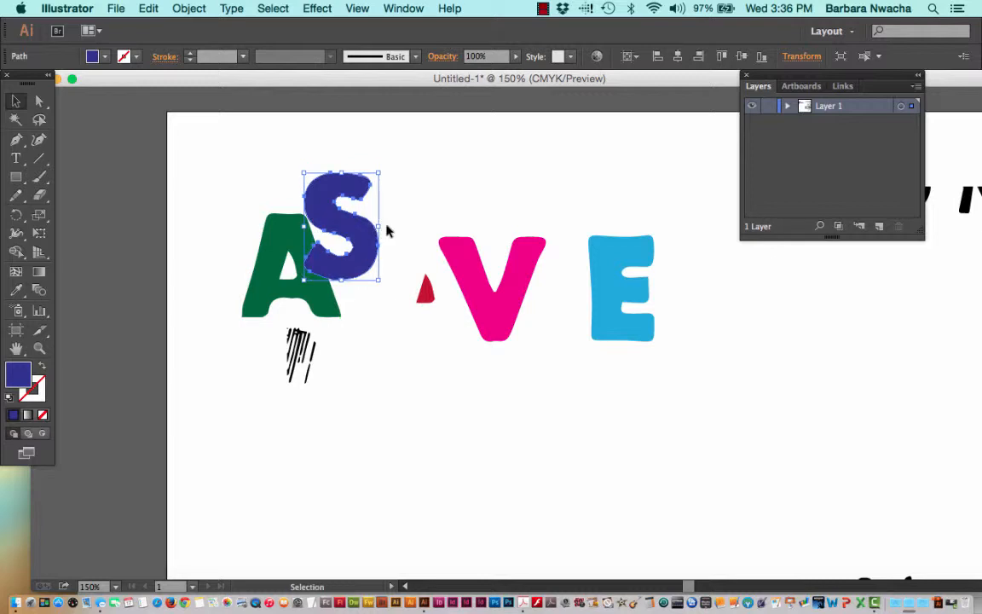
{"action": "left_click", "coordinate": [395, 222]}
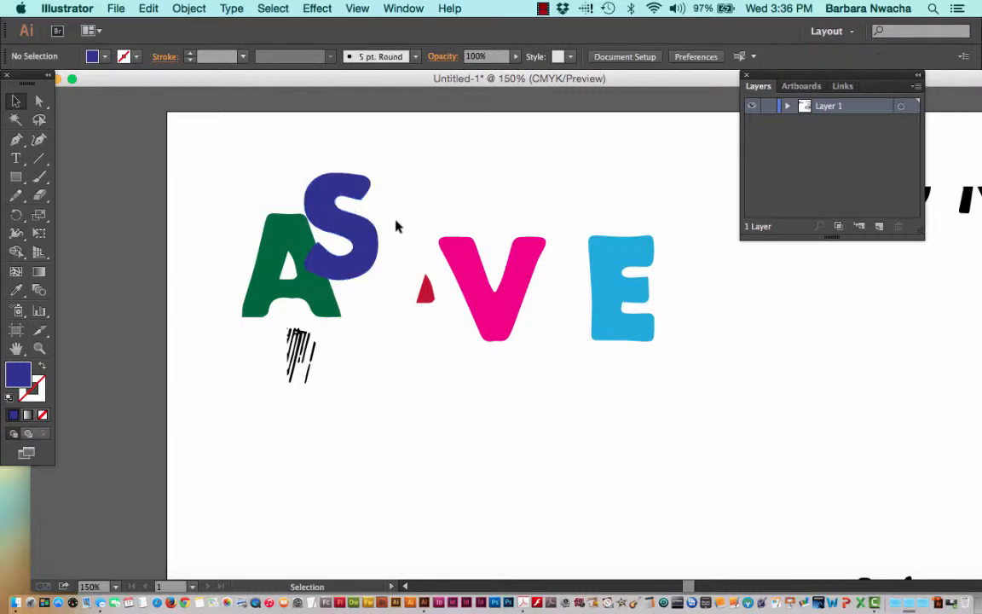
{"action": "left_click", "coordinate": [322, 190]}
{"action": "left_click", "coordinate": [188, 8]}
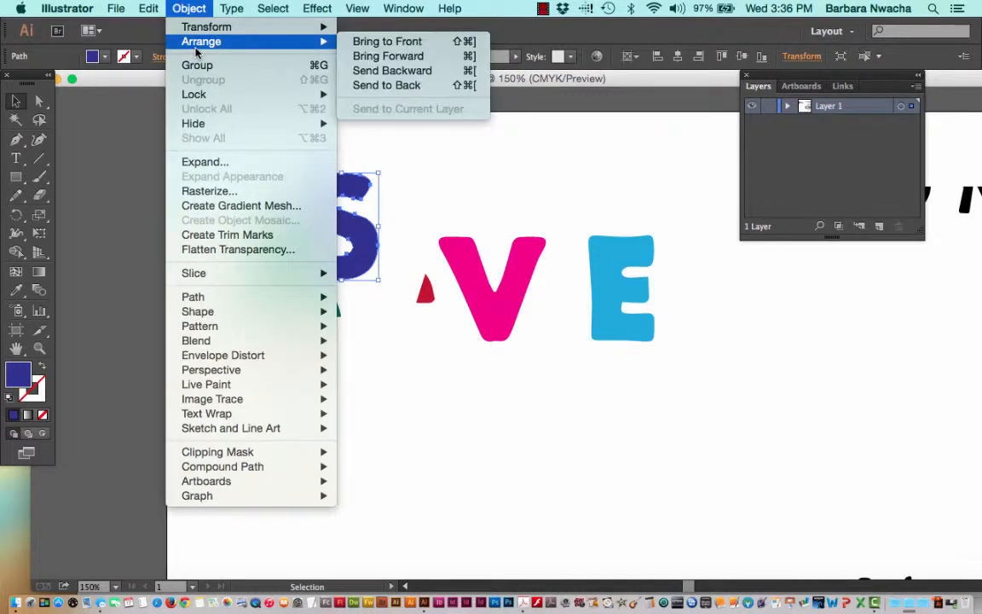
{"action": "left_click", "coordinate": [492, 172]}
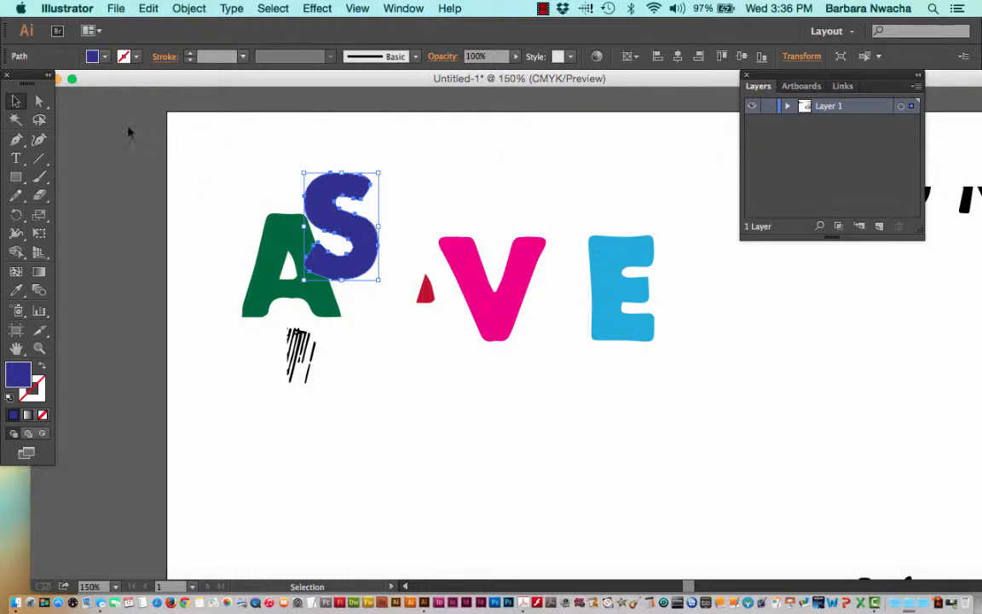
Step: Pull the green A's upper-left top anchor up to about X 1.30 in, Y 0.54 in and extend both its handles outward to round the shape
{"action": "left_click", "coordinate": [39, 102]}
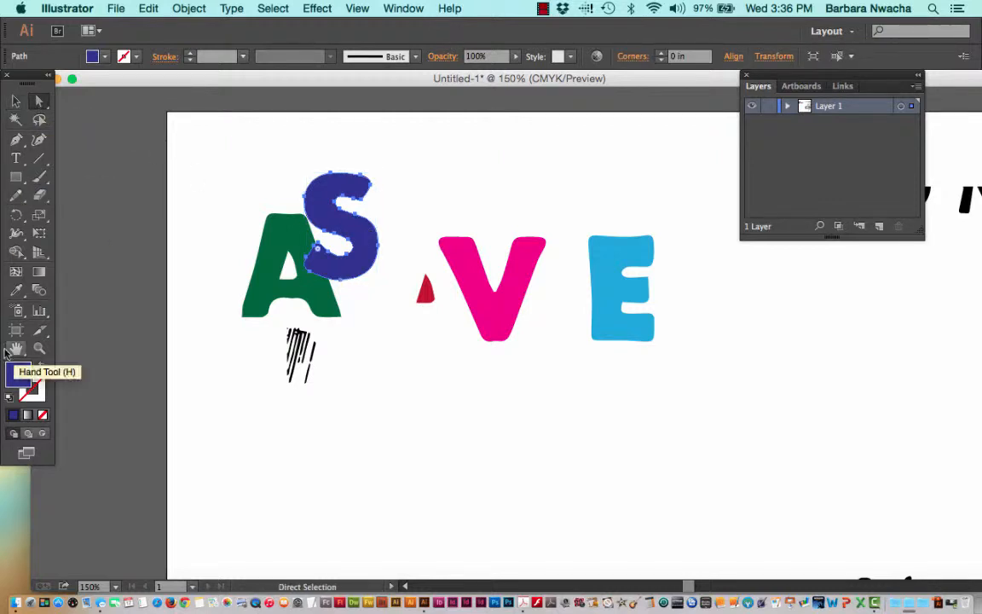
{"action": "left_click", "coordinate": [39, 349]}
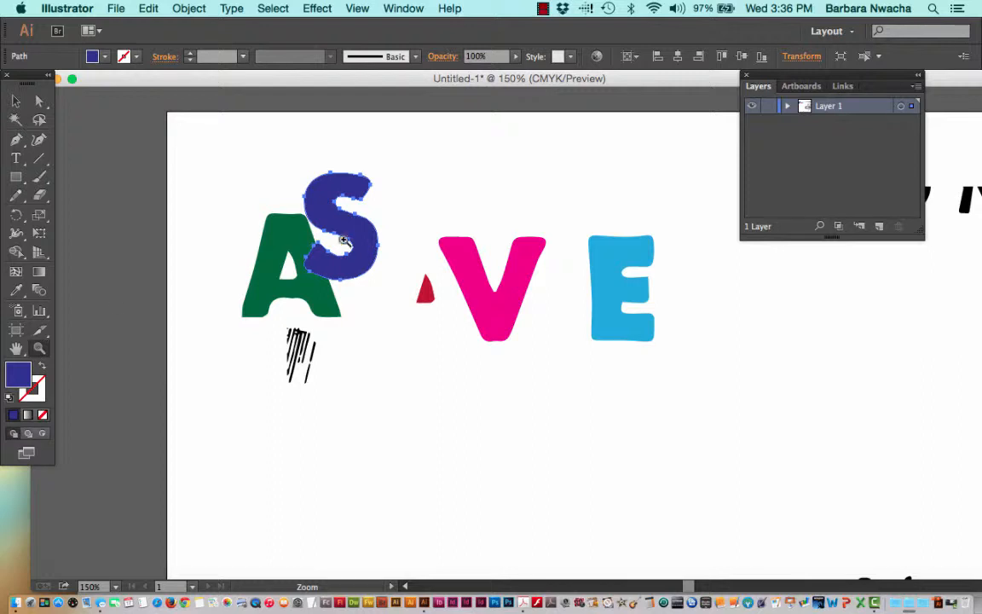
{"action": "left_click", "coordinate": [342, 222]}
{"action": "left_click", "coordinate": [457, 307]}
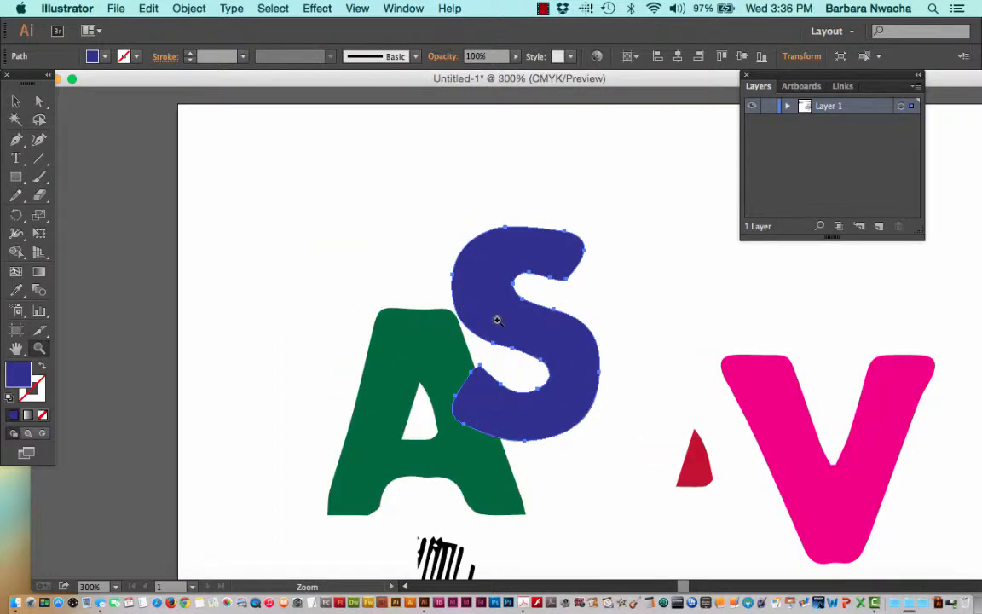
{"action": "scroll", "coordinate": [498, 320], "scroll_direction": "right", "scroll_amount": 4}
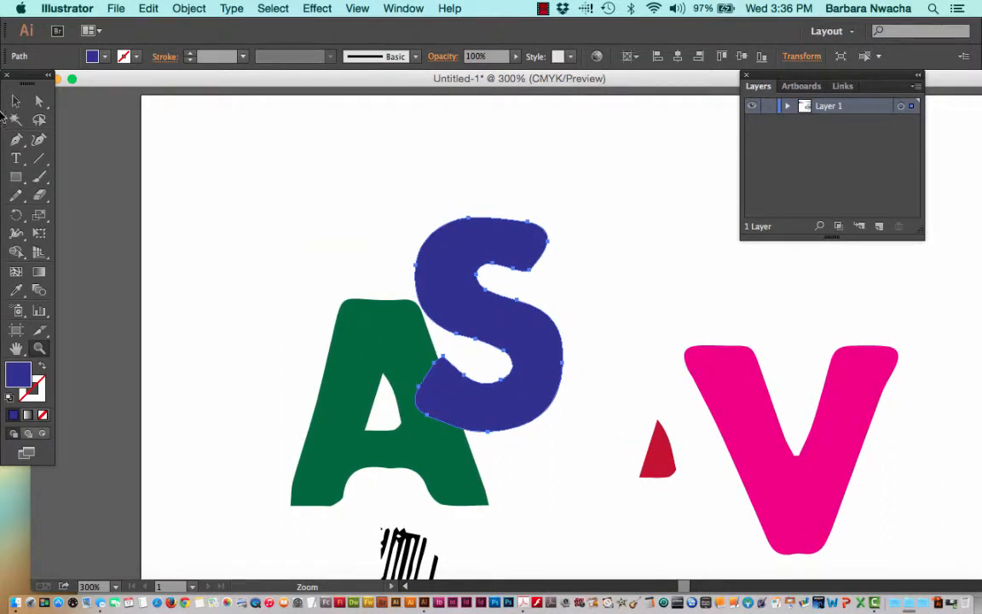
{"action": "left_click", "coordinate": [39, 101]}
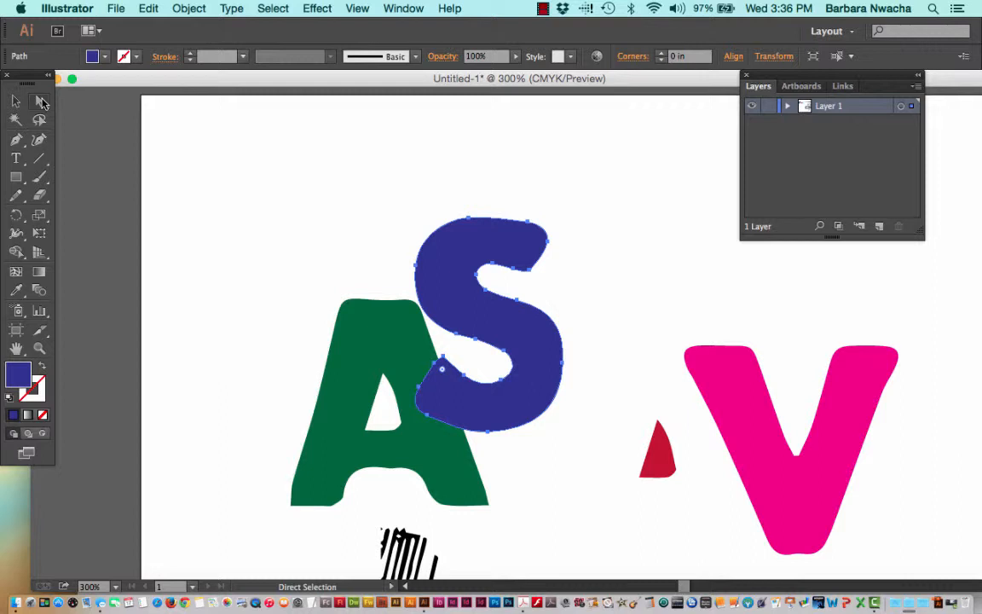
{"action": "left_click", "coordinate": [365, 305]}
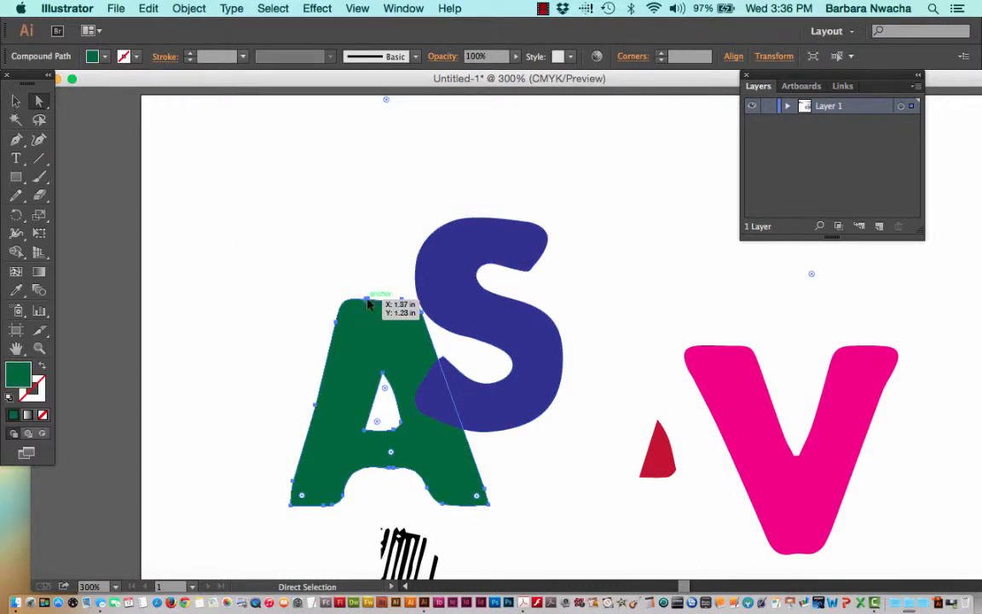
{"action": "left_click", "coordinate": [368, 304]}
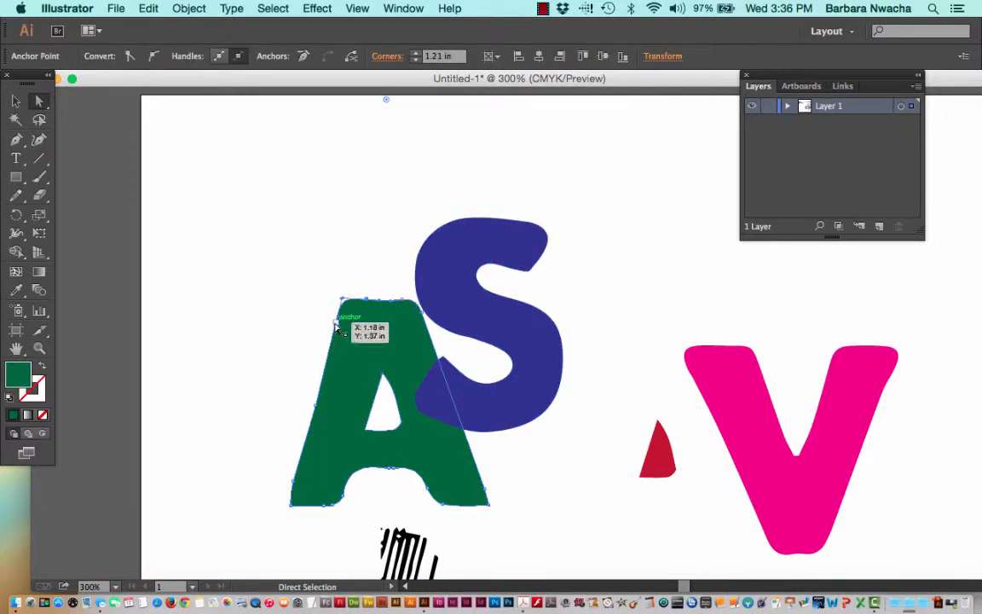
{"action": "left_click", "coordinate": [337, 324]}
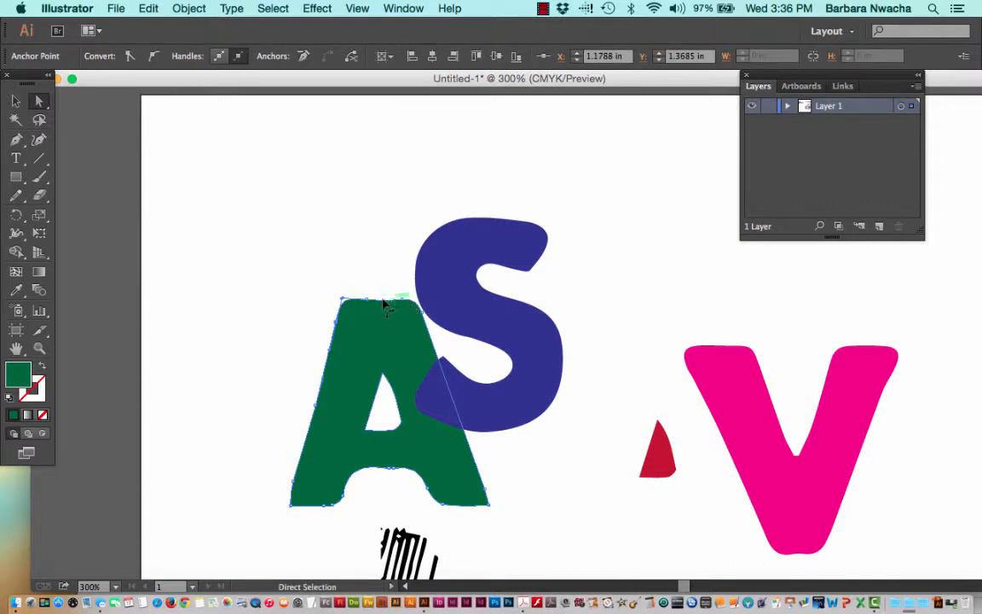
{"action": "left_click_drag", "start_coordinate": [365, 303], "coordinate": [356, 189]}
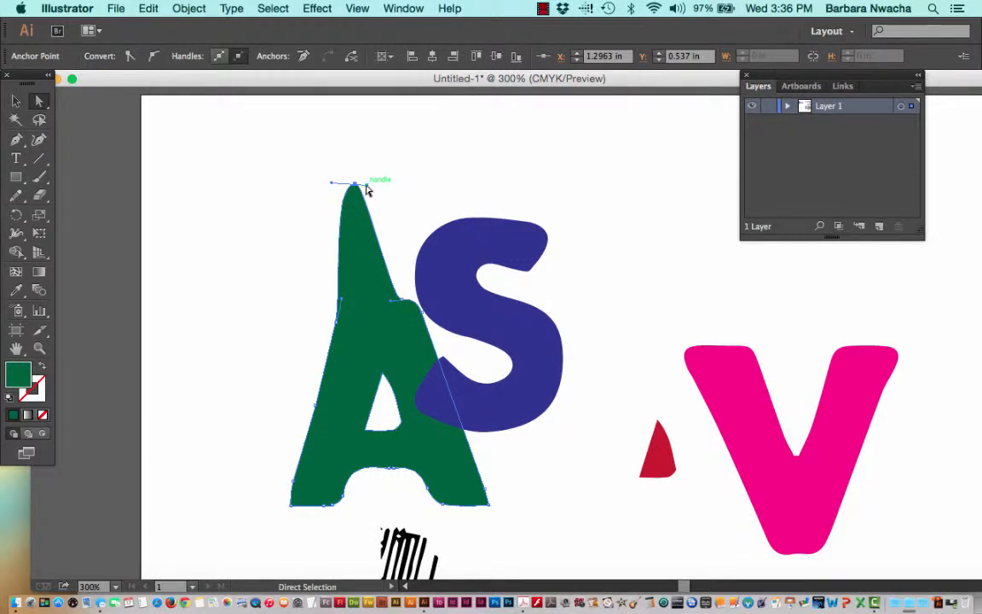
{"action": "left_click_drag", "start_coordinate": [368, 189], "coordinate": [480, 157]}
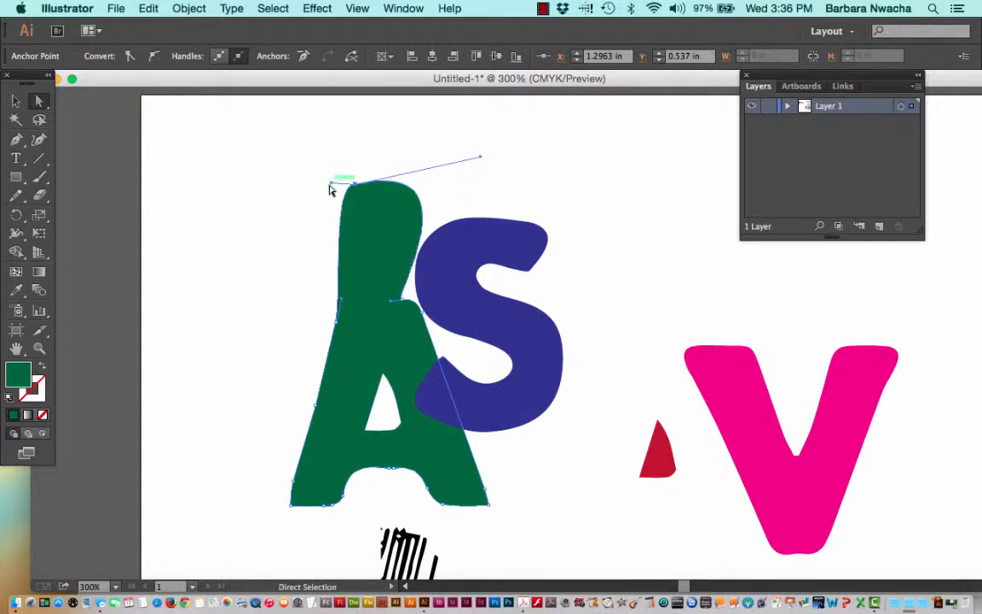
{"action": "left_click_drag", "start_coordinate": [331, 183], "coordinate": [243, 218]}
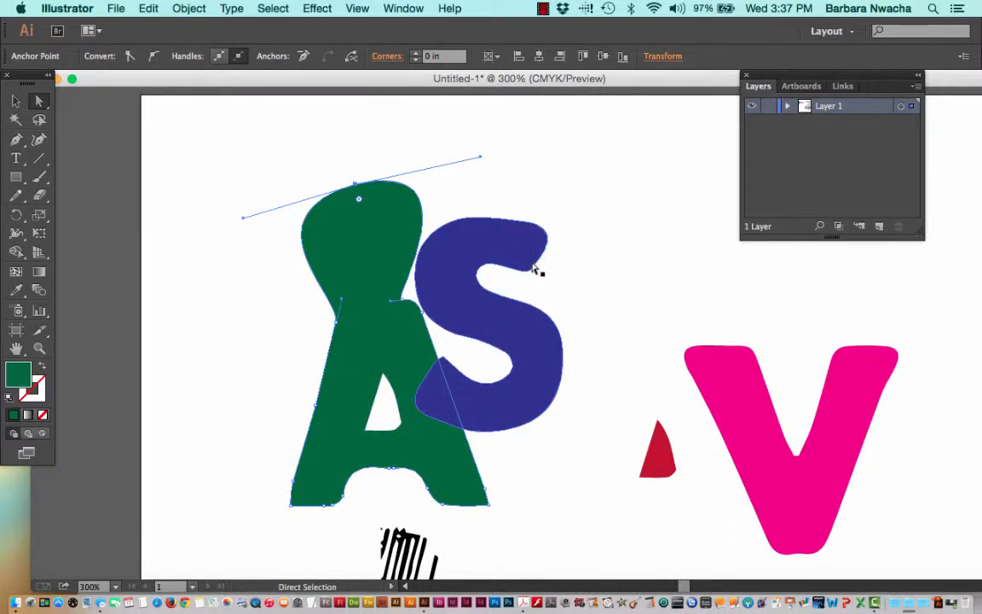
Step: Select the anchor points around the blue S's upper terminal one by one to examine their direction handles
{"action": "left_click", "coordinate": [537, 222]}
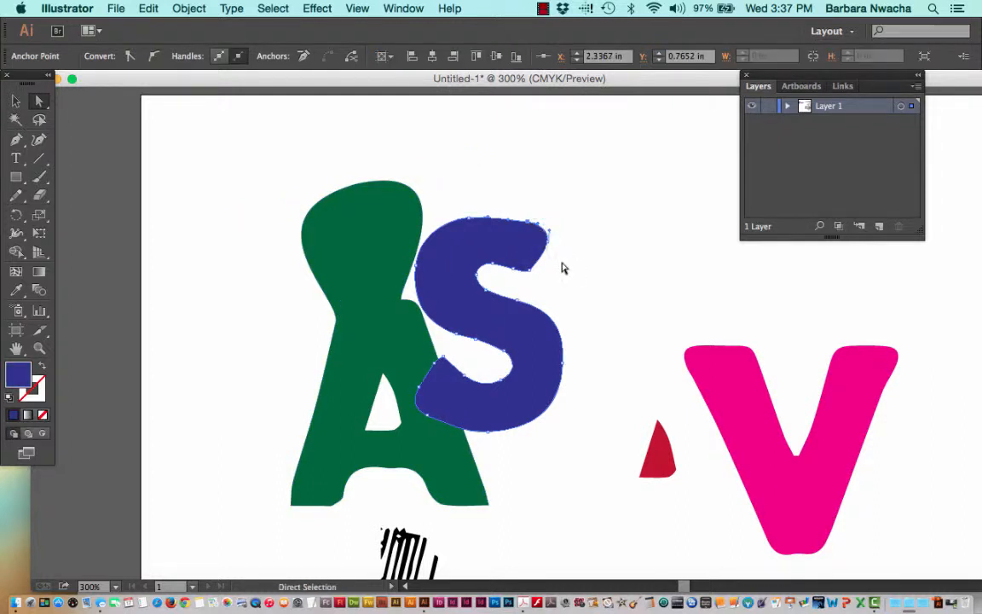
{"action": "left_click", "coordinate": [548, 240]}
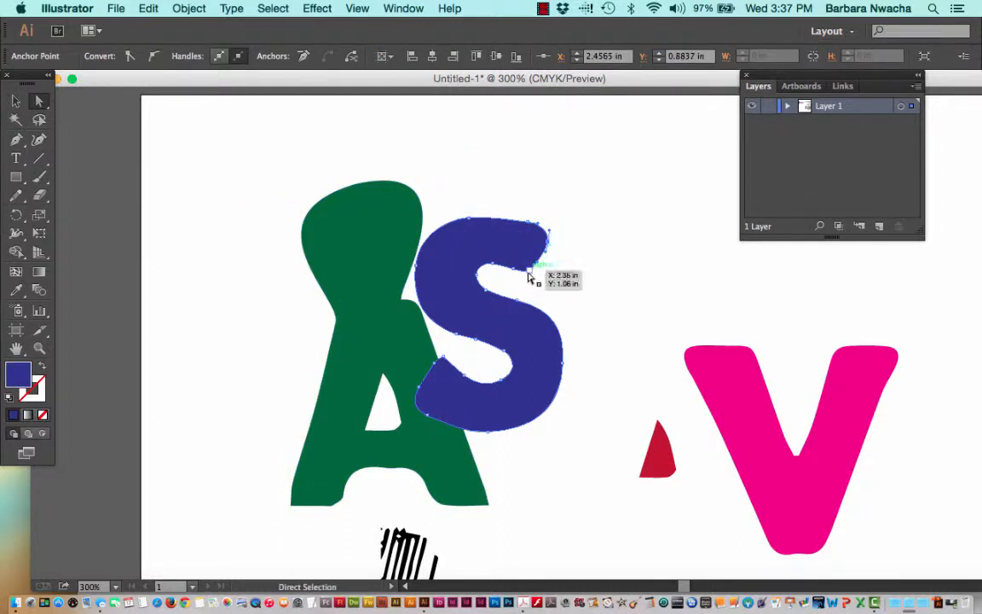
{"action": "left_click", "coordinate": [528, 271]}
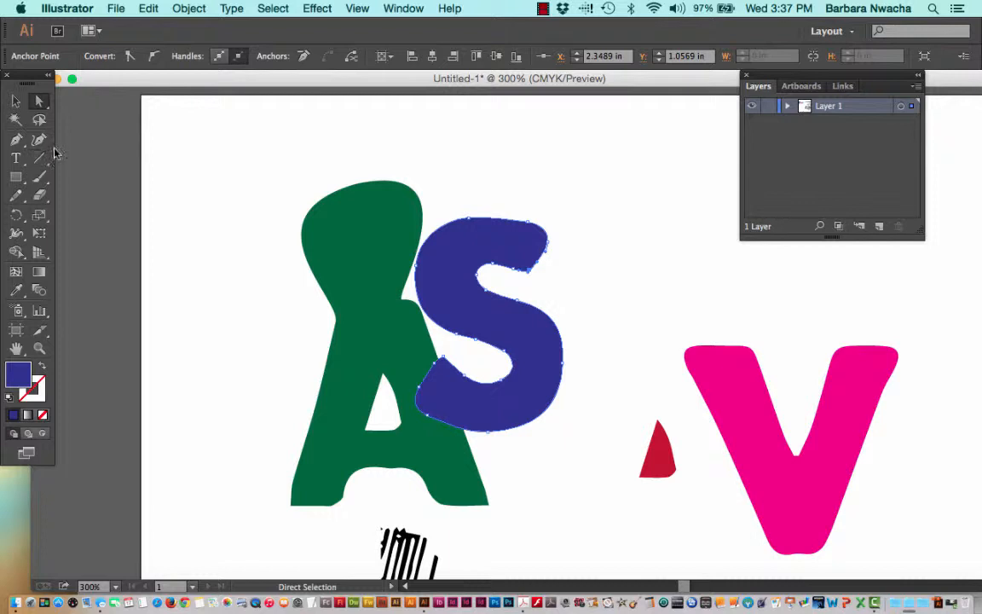
Step: Detach the Pen tool group as a floating set and place it just above and beside the blue S
{"action": "left_click", "coordinate": [24, 147]}
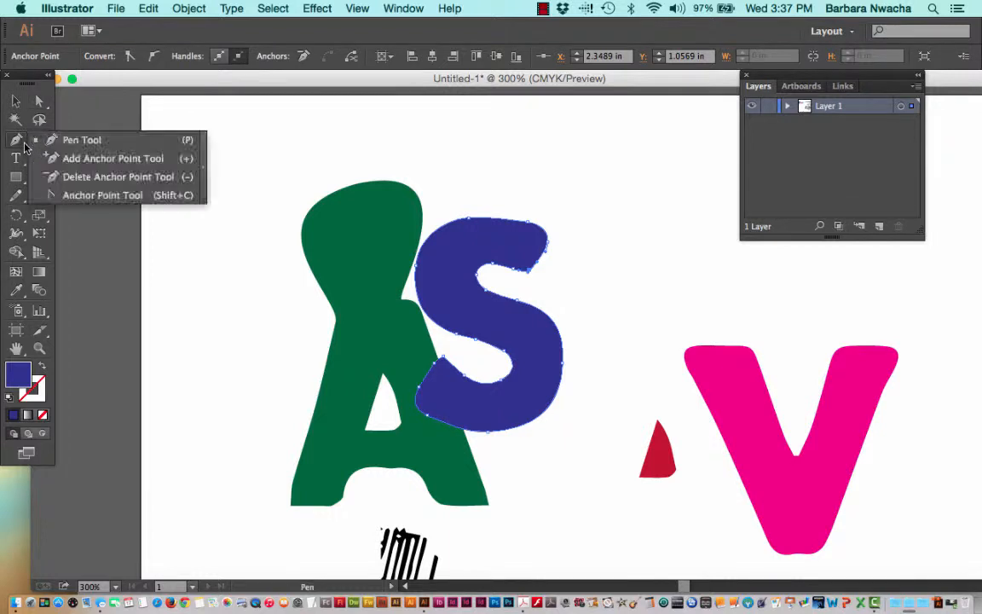
{"action": "left_click", "coordinate": [202, 166]}
{"action": "left_click_drag", "start_coordinate": [74, 155], "coordinate": [587, 161]}
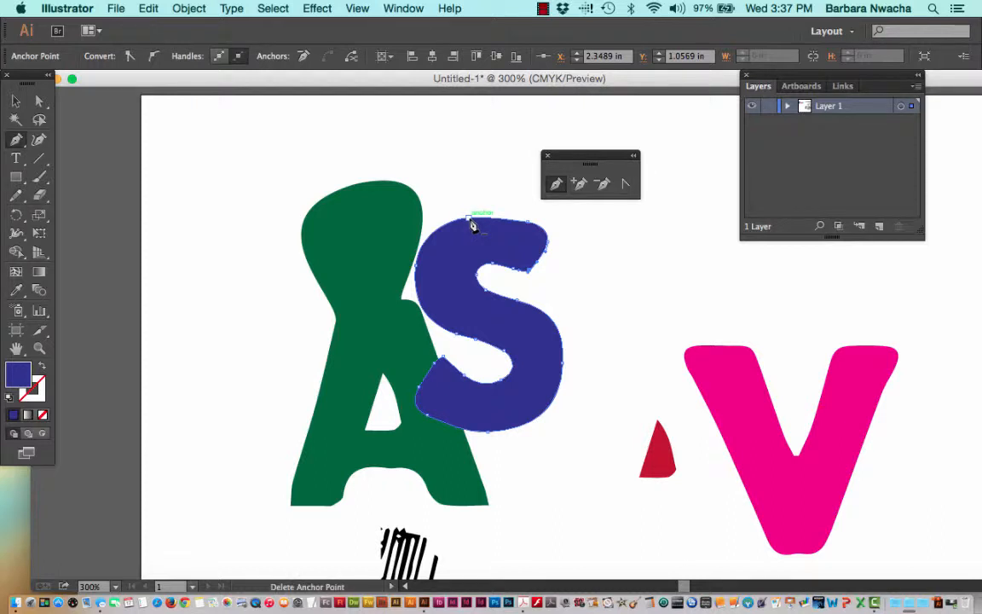
Step: Convert the blue S's top anchor to a corner point and pull it up to about X 1.89 in, Y 0.44 in
{"action": "left_click", "coordinate": [628, 184]}
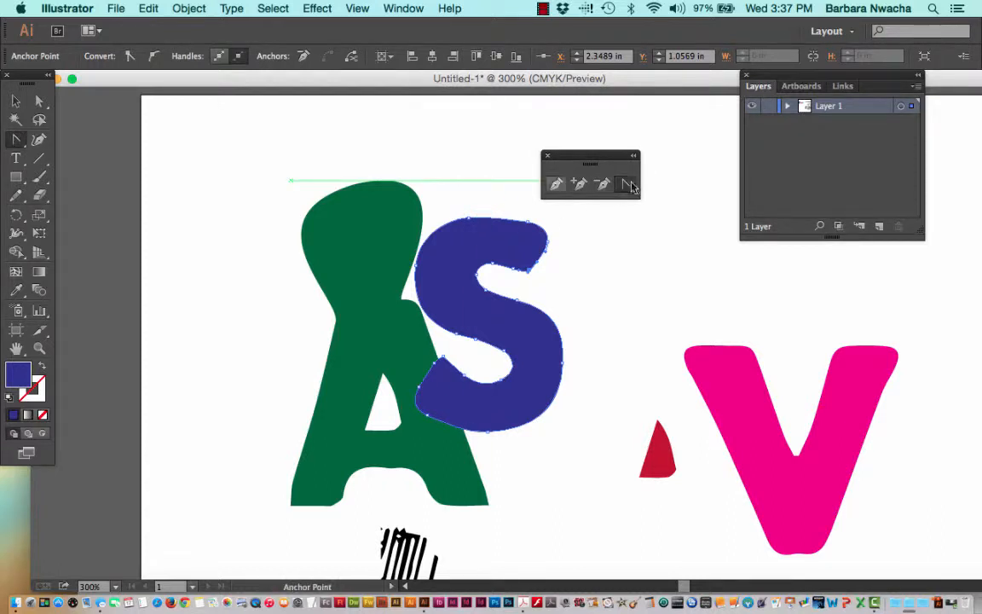
{"action": "left_click", "coordinate": [469, 219]}
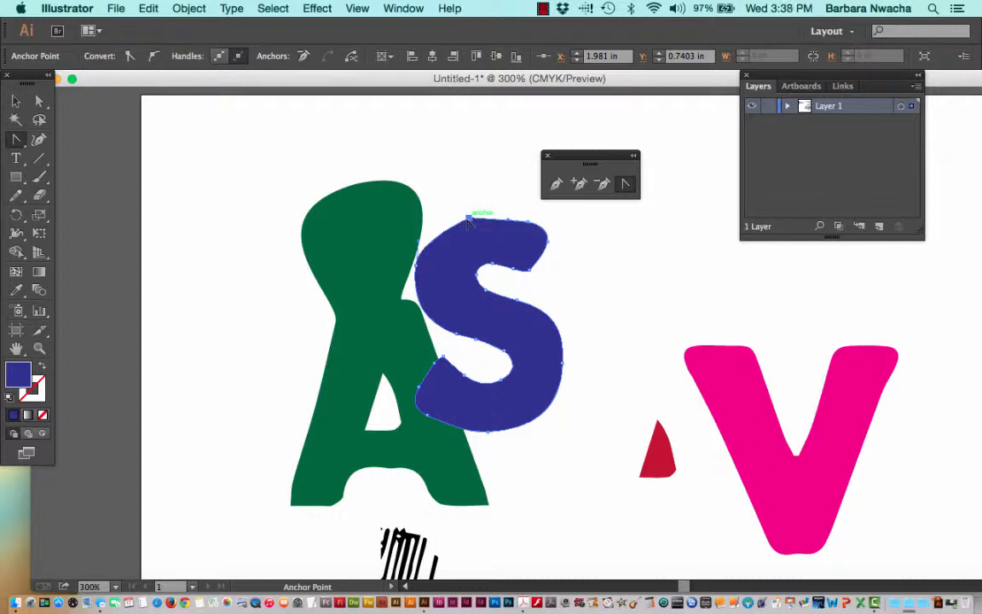
{"action": "left_click", "coordinate": [38, 101]}
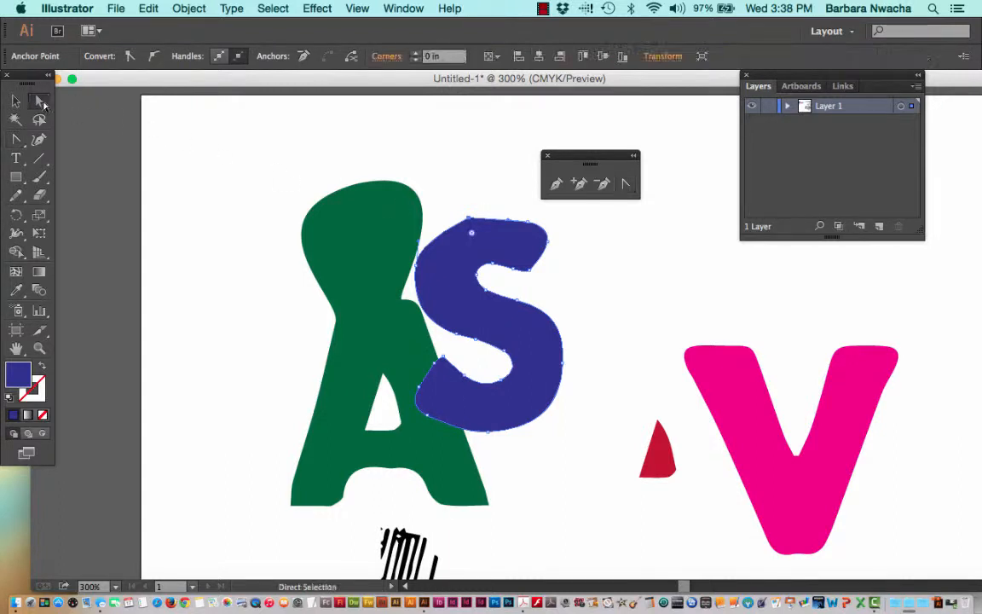
{"action": "left_click_drag", "start_coordinate": [469, 220], "coordinate": [453, 169]}
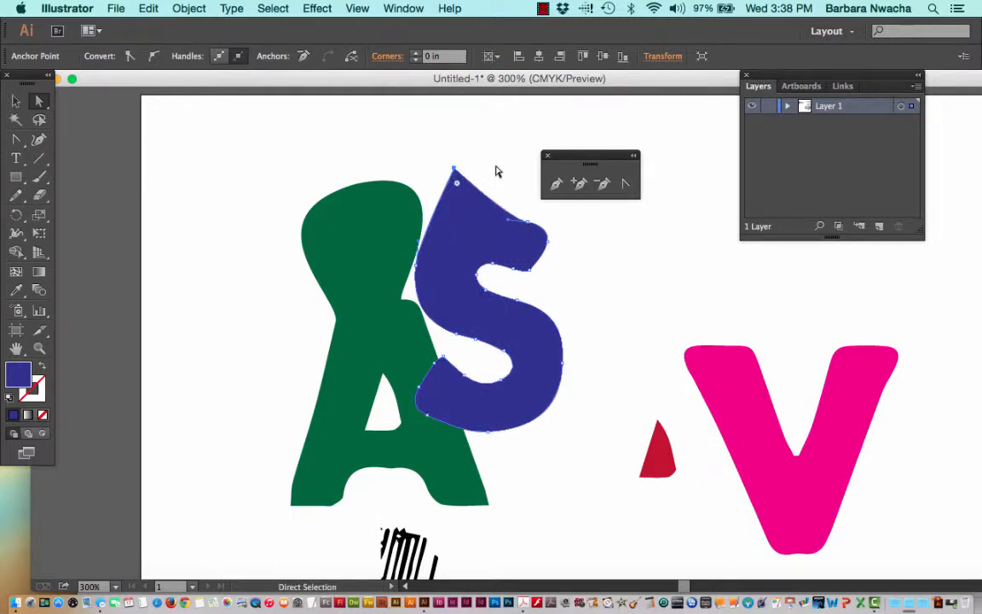
{"action": "left_click", "coordinate": [497, 171]}
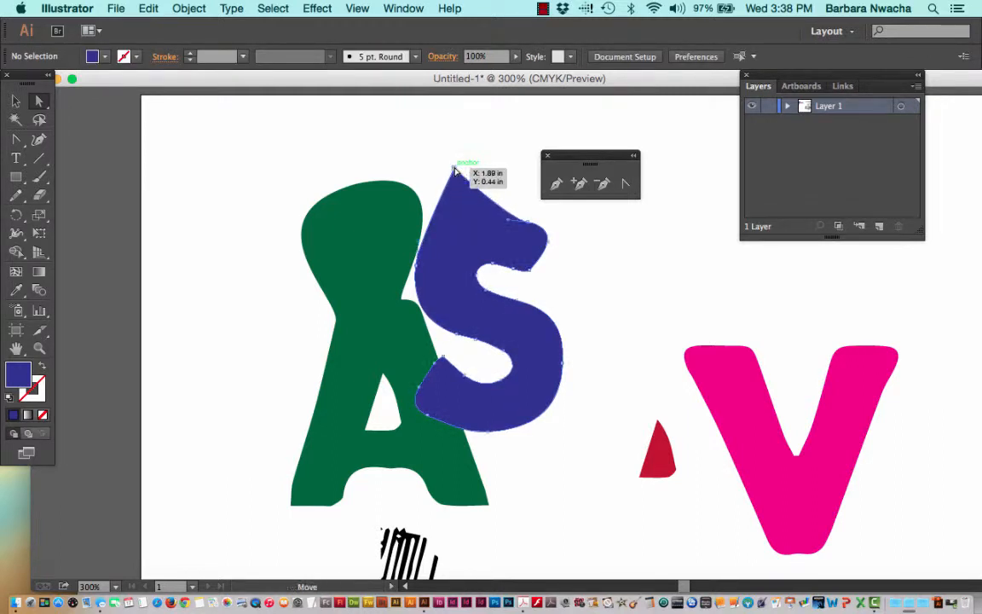
Step: Convert the S's raised corner anchor back to a smooth point with the Anchor Point tool, drawing out level handles on both sides
{"action": "left_click", "coordinate": [455, 173]}
{"action": "left_click", "coordinate": [626, 185]}
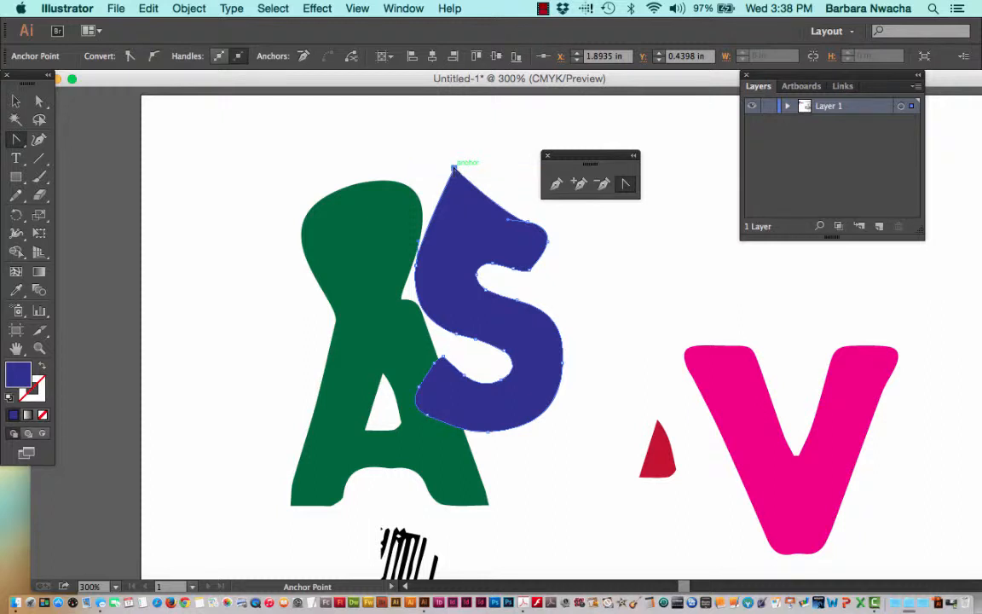
{"action": "left_click_drag", "start_coordinate": [455, 170], "coordinate": [516, 165]}
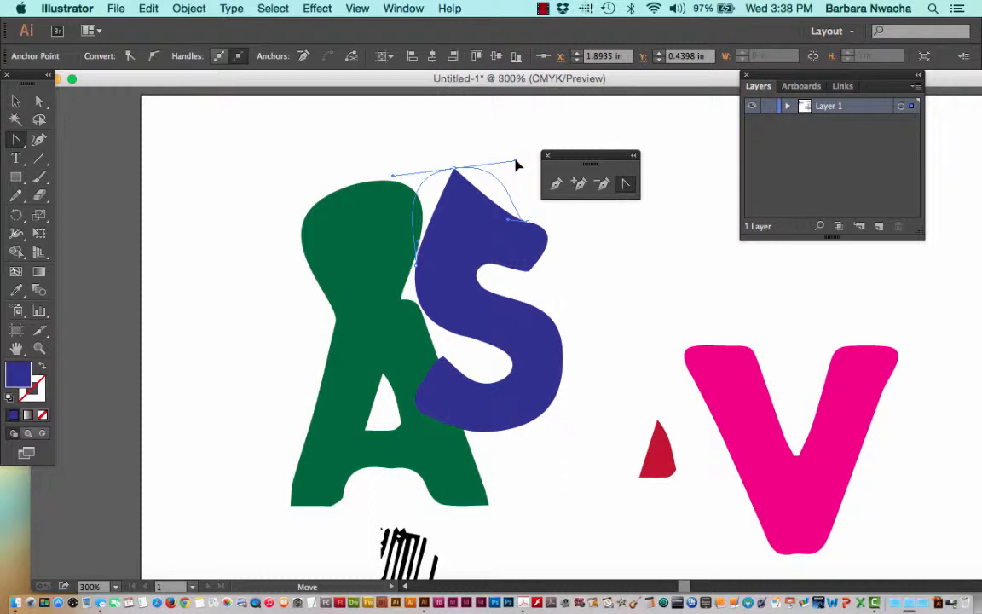
{"action": "left_click_drag", "start_coordinate": [515, 164], "coordinate": [515, 165]}
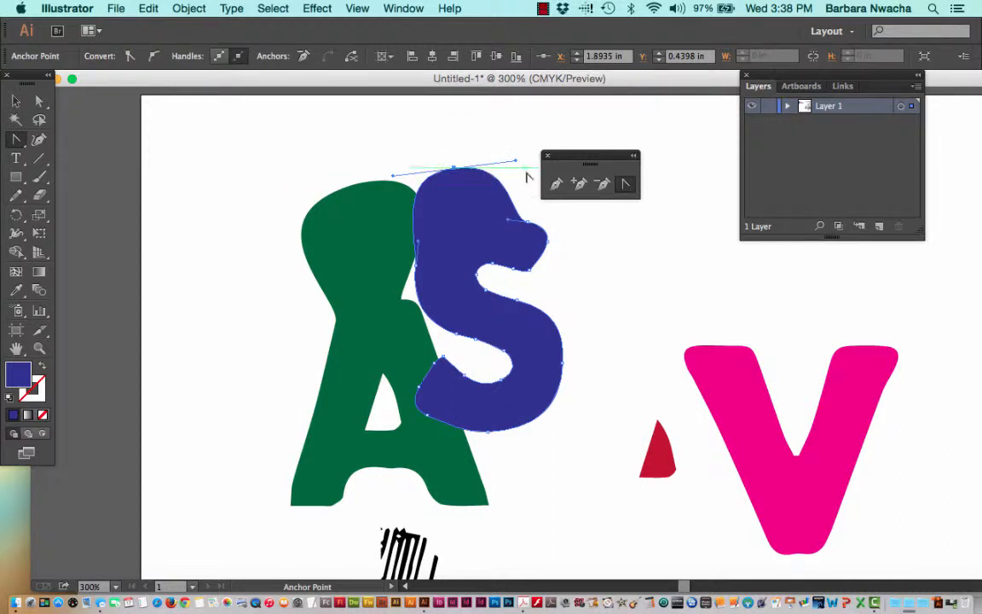
{"action": "left_click", "coordinate": [454, 168]}
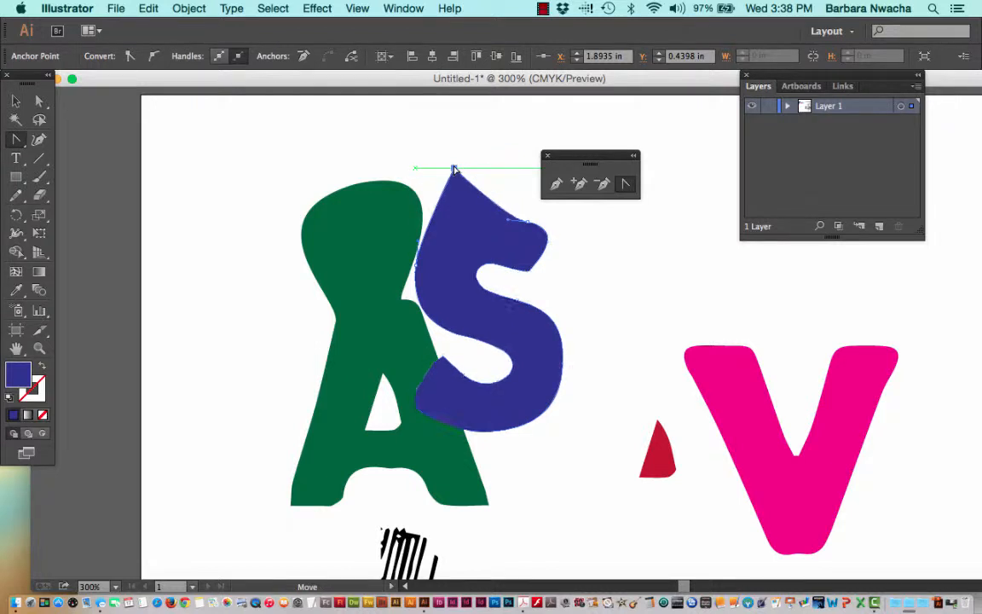
{"action": "left_click_drag", "start_coordinate": [454, 168], "coordinate": [510, 168]}
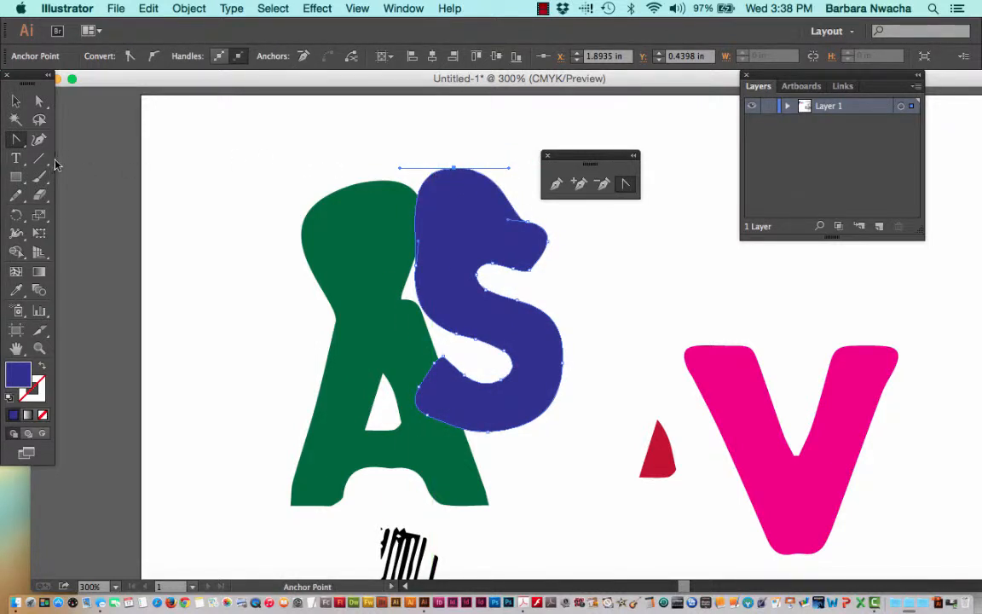
Step: Lengthen the right handle of the S's top anchor and tilt it slightly upward with the Direct Selection tool
{"action": "left_click", "coordinate": [47, 104]}
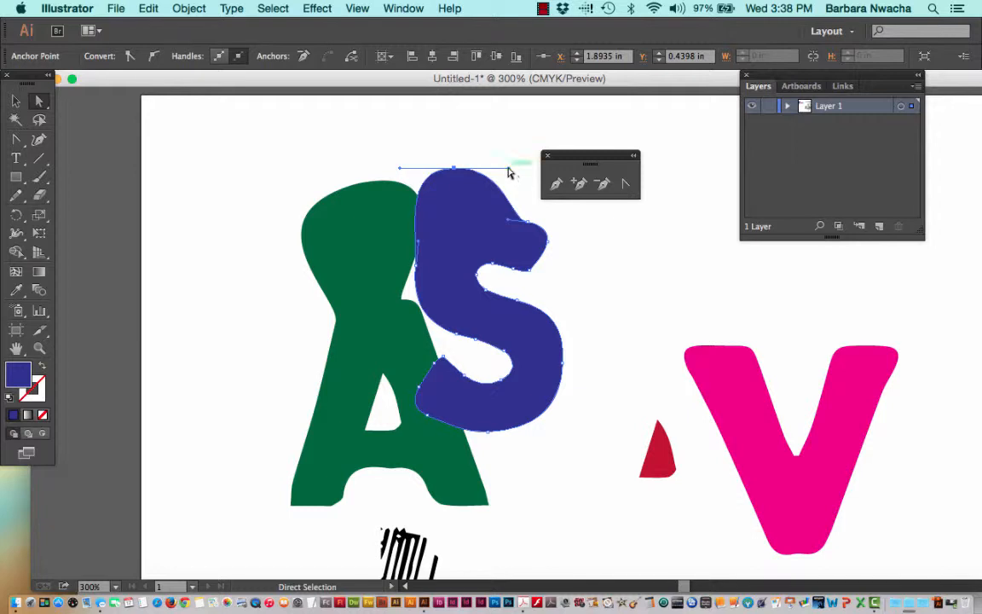
{"action": "mouse_move", "coordinate": [509, 168]}
{"action": "left_mouse_down"}
{"action": "mouse_move", "coordinate": [508, 122]}
{"action": "mouse_move", "coordinate": [524, 160]}
{"action": "left_mouse_up"}
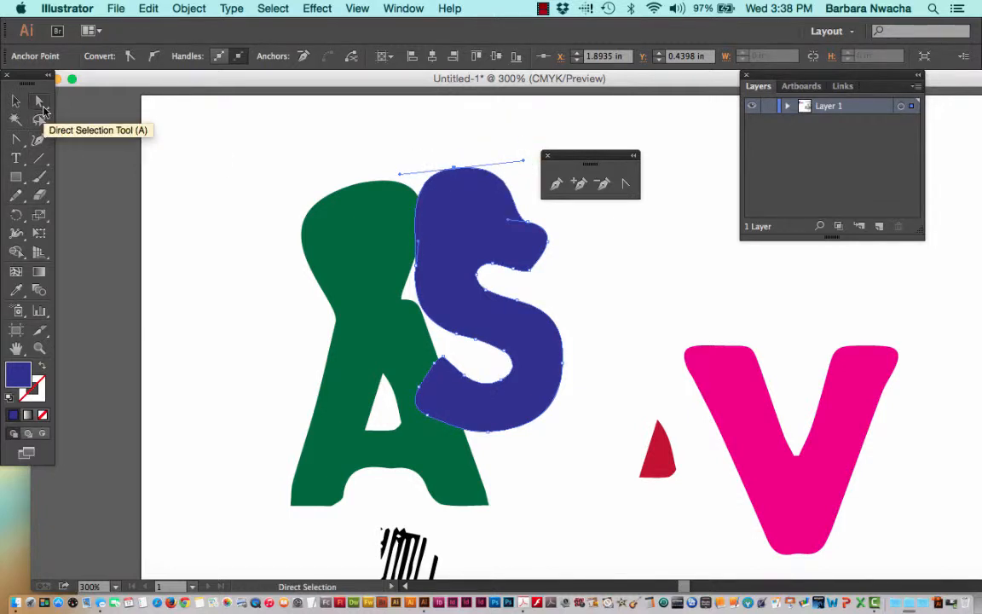
{"action": "left_click", "coordinate": [40, 103]}
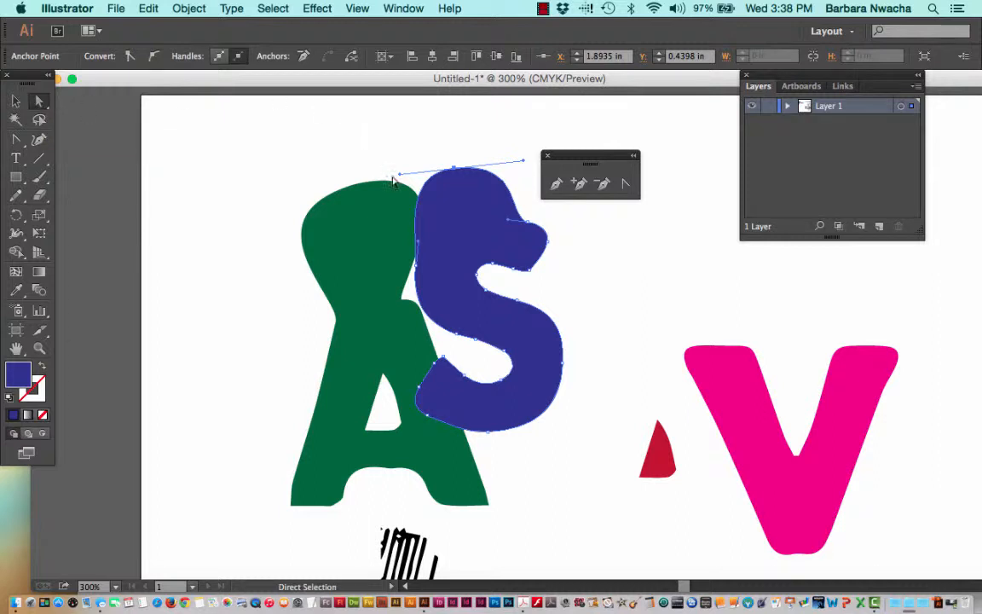
Step: Swing the left handle of the S's top anchor upward and retract its right handle into the anchor
{"action": "left_click_drag", "start_coordinate": [398, 177], "coordinate": [356, 153]}
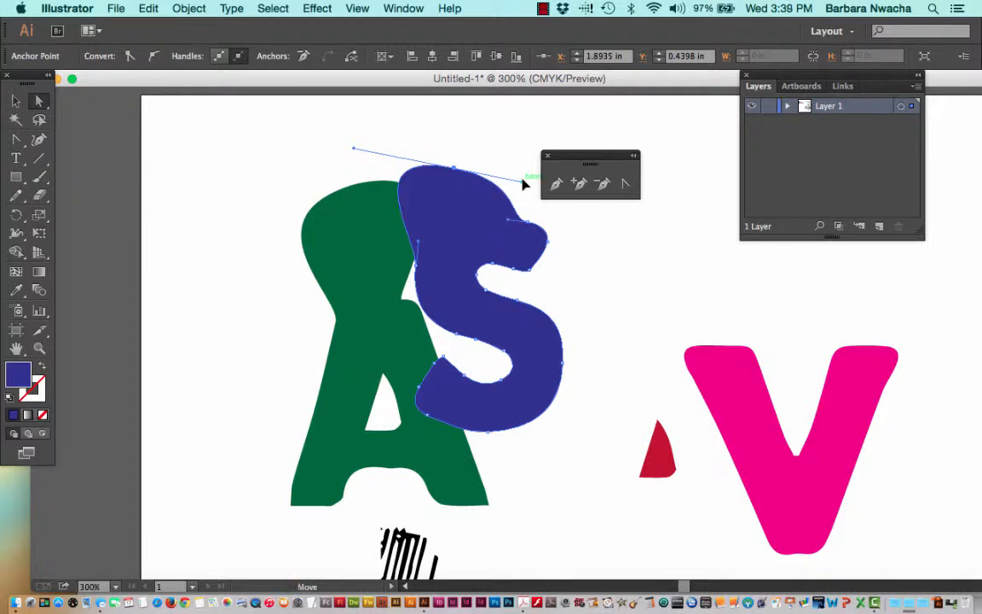
{"action": "left_click_drag", "start_coordinate": [523, 185], "coordinate": [453, 170]}
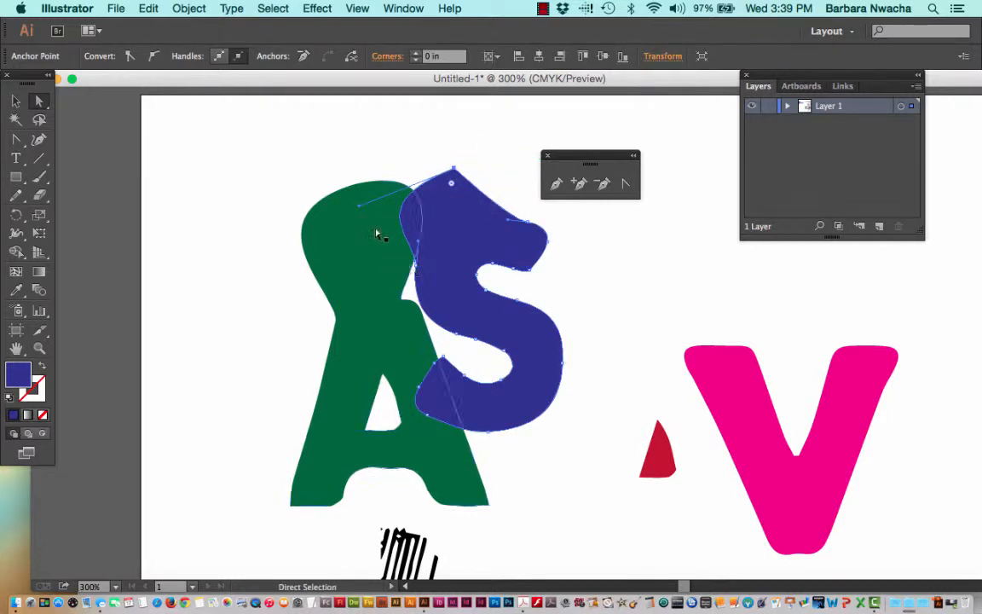
{"action": "left_click_drag", "start_coordinate": [359, 205], "coordinate": [340, 138]}
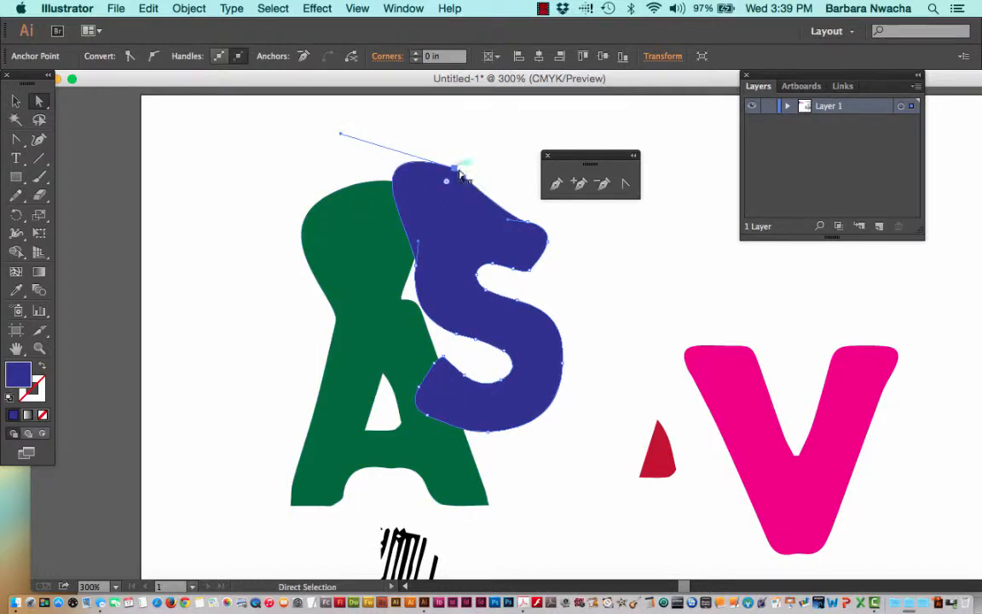
Step: Move the S's top anchor to about X 2.03 in, Y 0.32 in and convert it to smooth with level handles
{"action": "left_click_drag", "start_coordinate": [457, 171], "coordinate": [477, 154]}
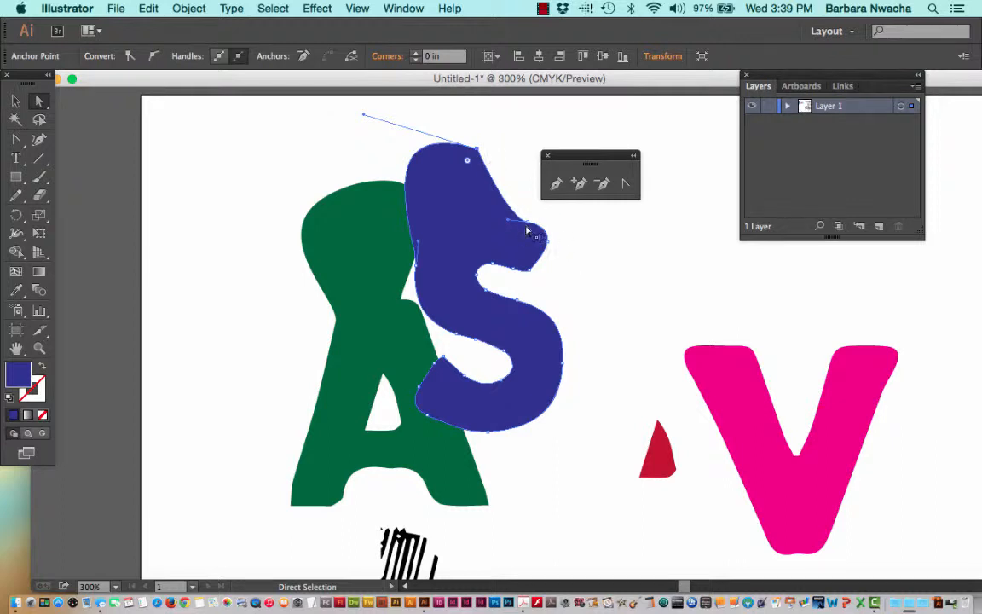
{"action": "left_click", "coordinate": [625, 184]}
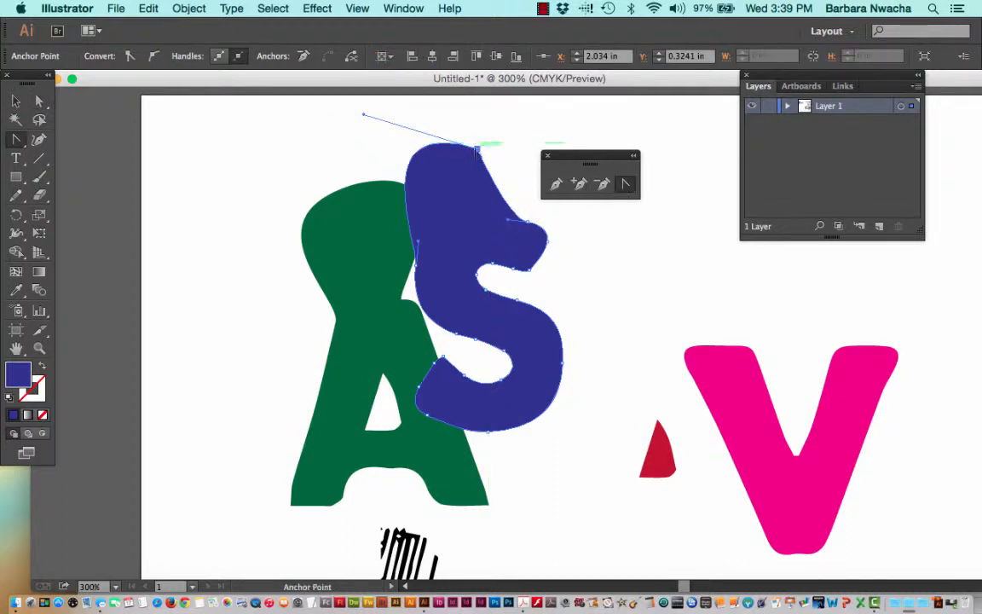
{"action": "left_click", "coordinate": [476, 150]}
{"action": "left_click_drag", "start_coordinate": [476, 154], "coordinate": [344, 156]}
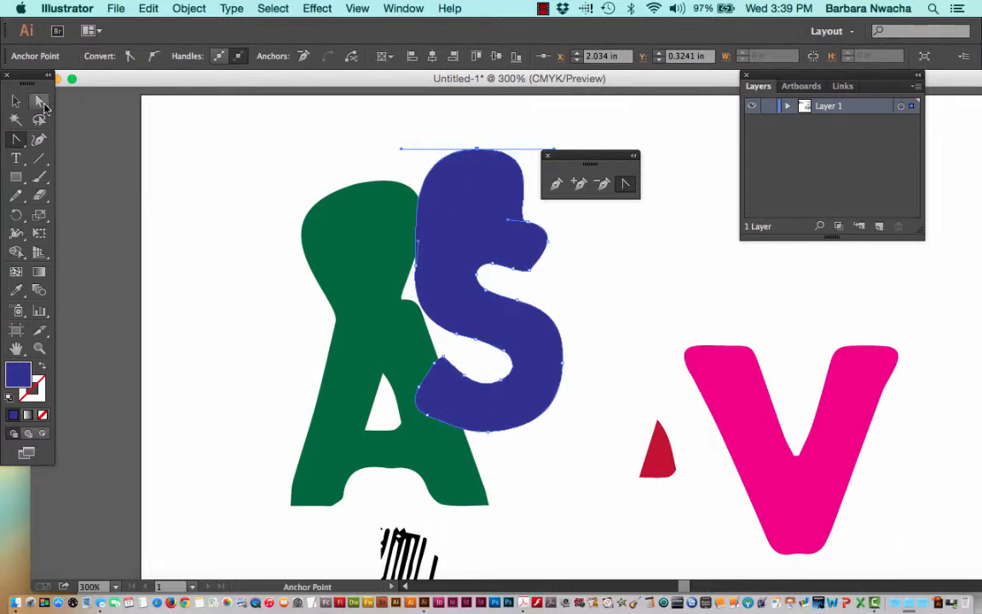
Step: Break the smooth link between the S's top anchor handles, lengthening the left one up and outward and angling the right one steeply upward
{"action": "left_click", "coordinate": [41, 102]}
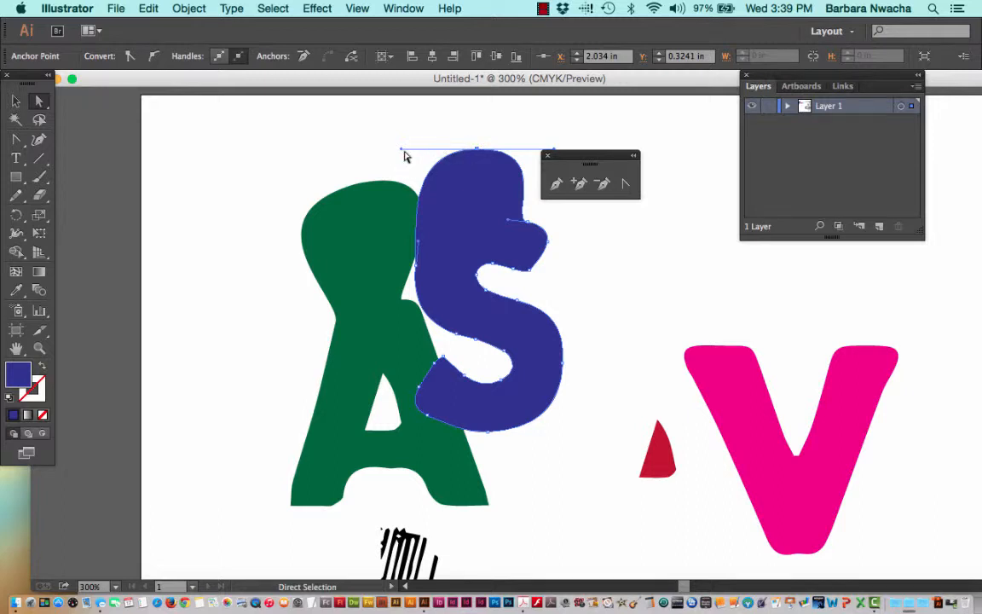
{"action": "key", "text": "alt"}
{"action": "left_click_drag", "start_coordinate": [400, 153], "coordinate": [346, 256]}
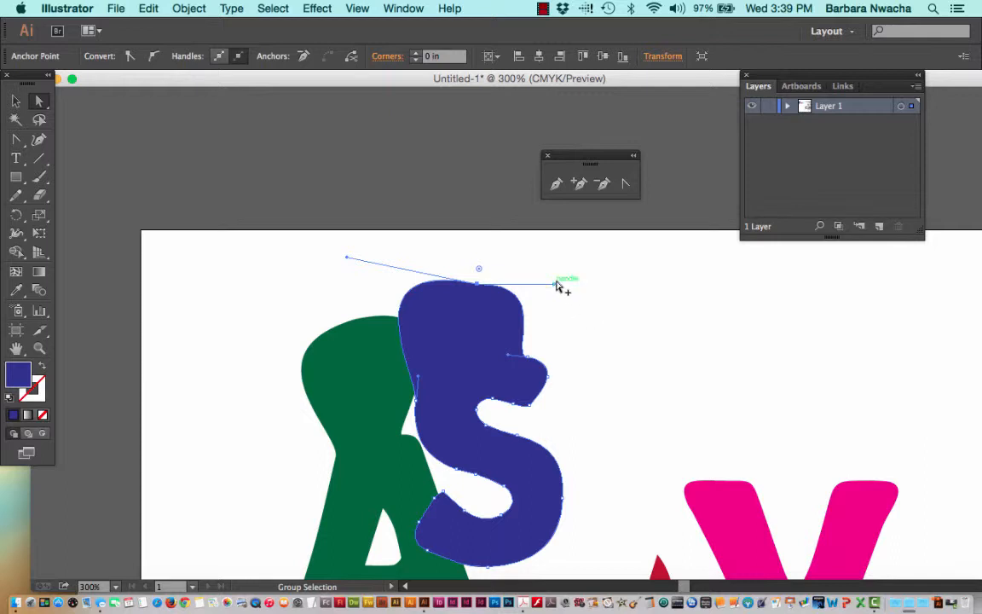
{"action": "left_click_drag", "start_coordinate": [555, 284], "coordinate": [521, 240]}
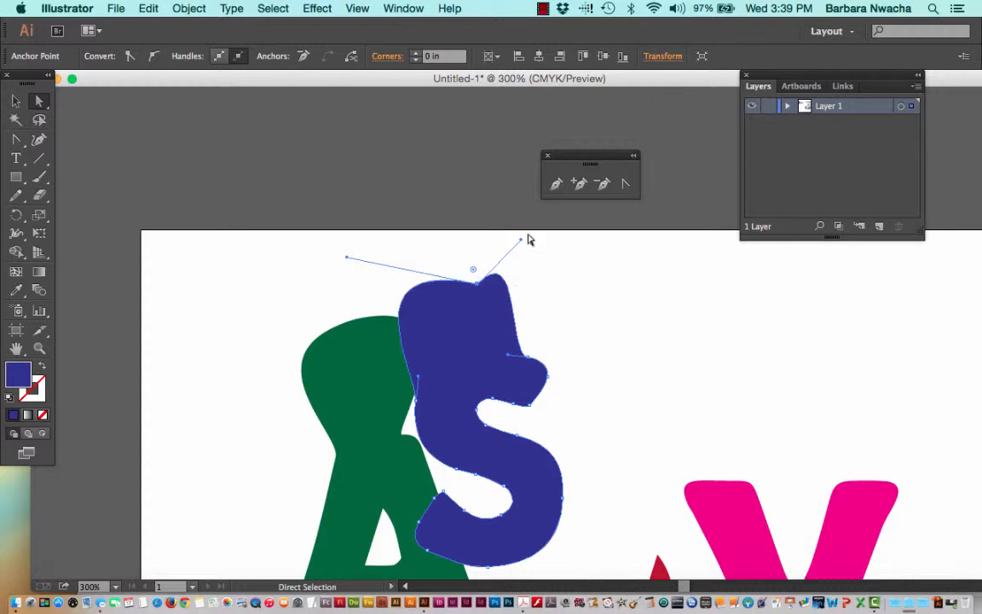
{"action": "left_click_drag", "start_coordinate": [521, 240], "coordinate": [533, 220]}
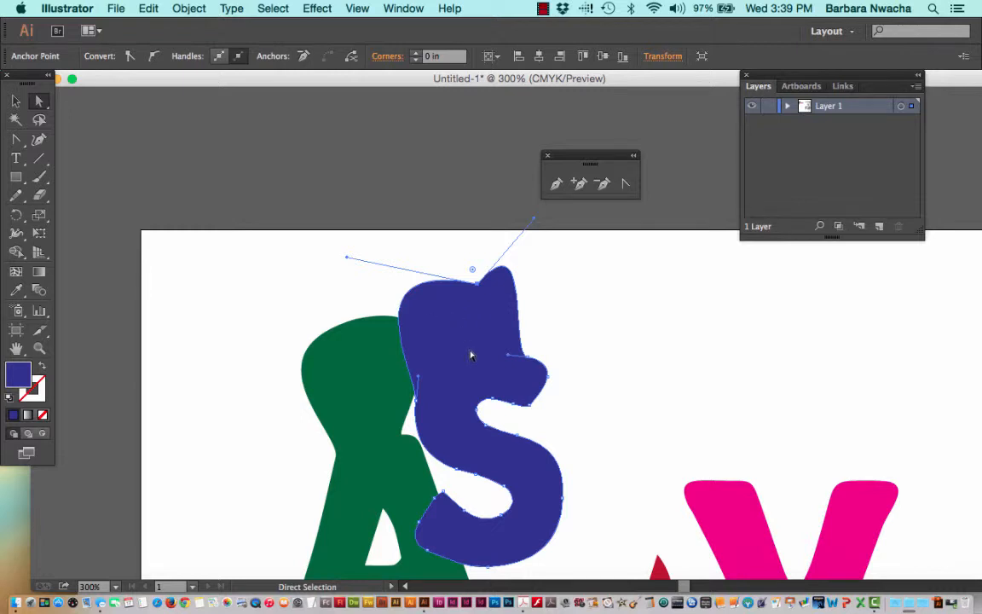
Step: Remove the anchor points along the outer right side of the S's upper arm with the Delete Anchor Point tool
{"action": "scroll", "coordinate": [471, 355], "scroll_direction": "down", "scroll_amount": 3}
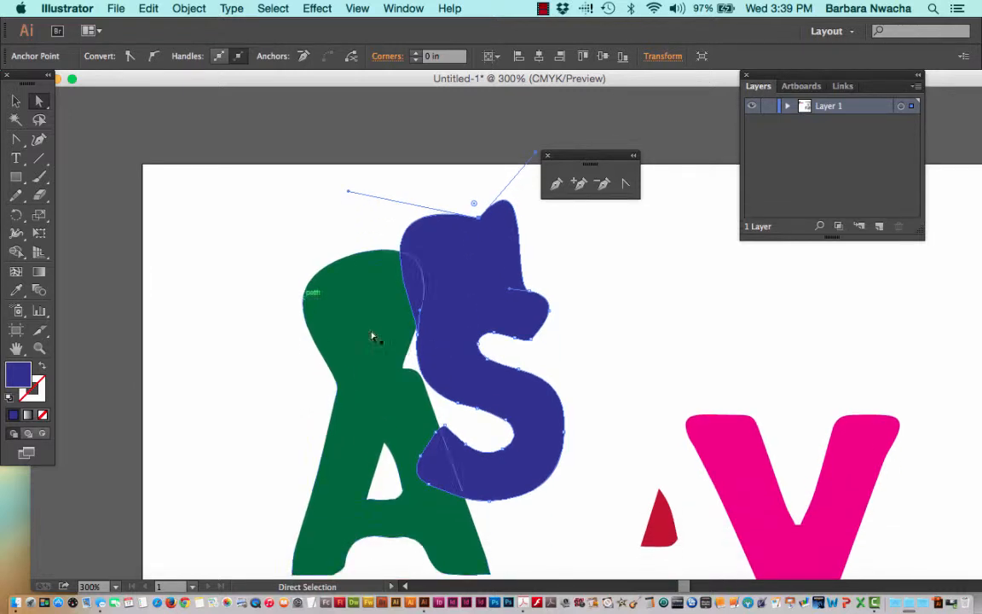
{"action": "left_click", "coordinate": [533, 296]}
{"action": "left_click", "coordinate": [599, 184]}
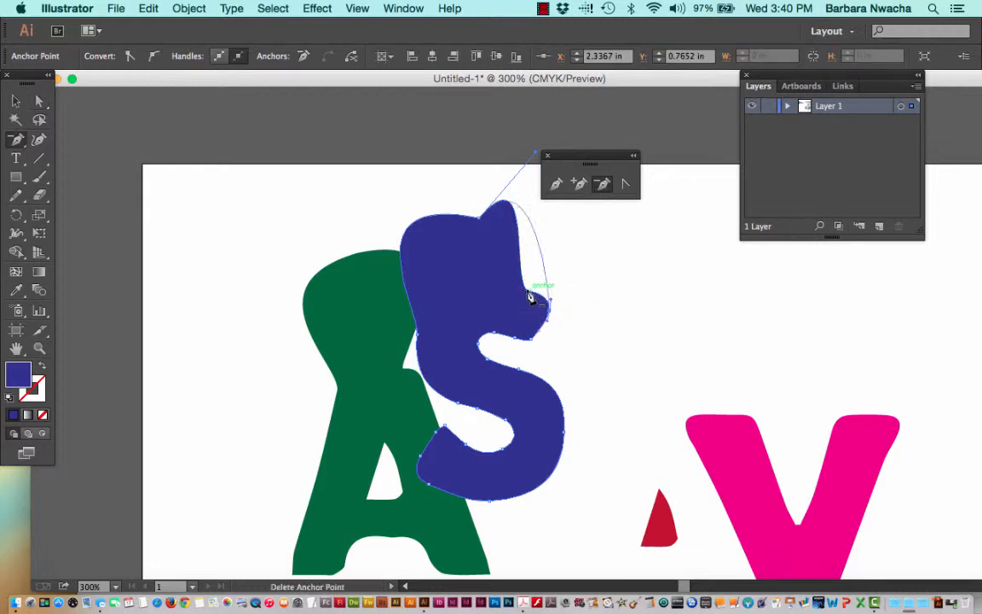
{"action": "left_click", "coordinate": [549, 322]}
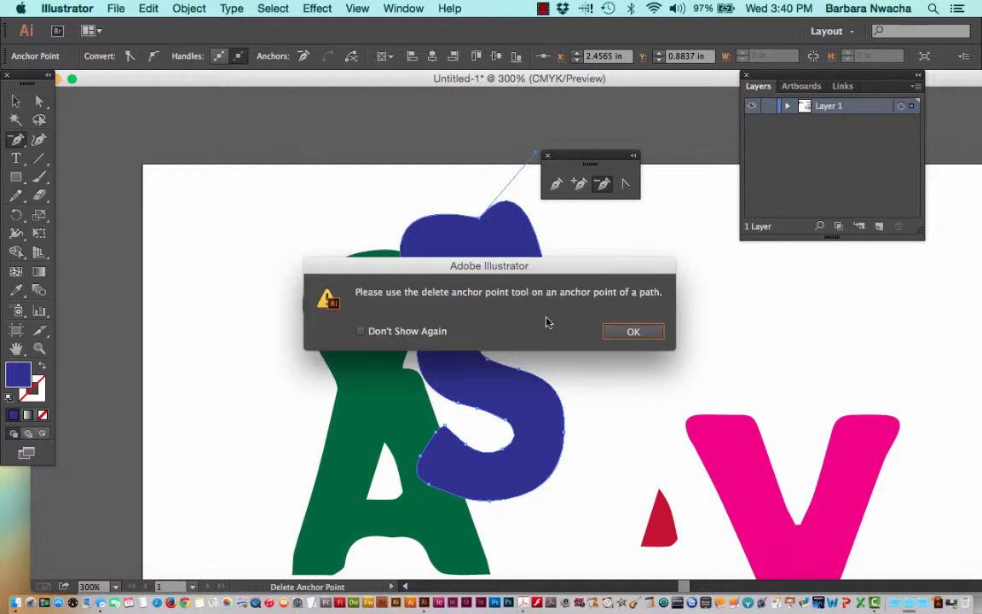
{"action": "left_click", "coordinate": [623, 339]}
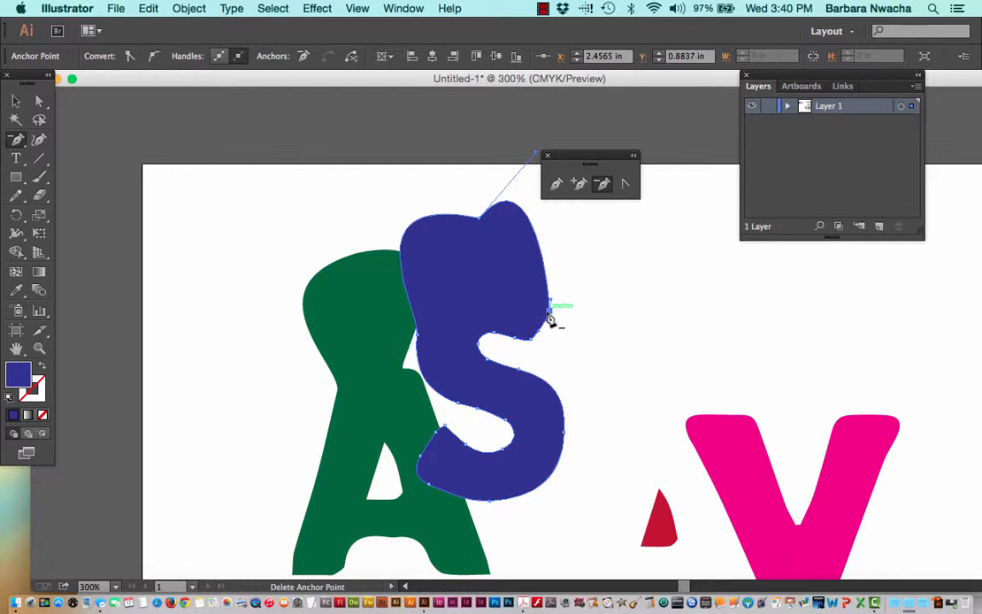
{"action": "left_click", "coordinate": [549, 312]}
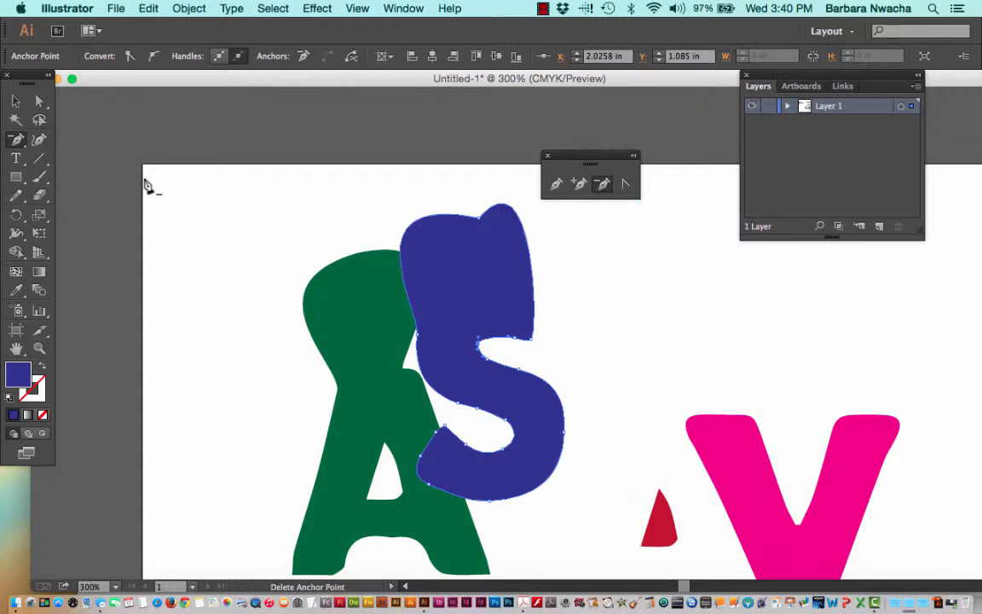
Step: Erase a curved band across the top of the S and shift the cut-off piece slightly down and left
{"action": "left_click", "coordinate": [40, 197]}
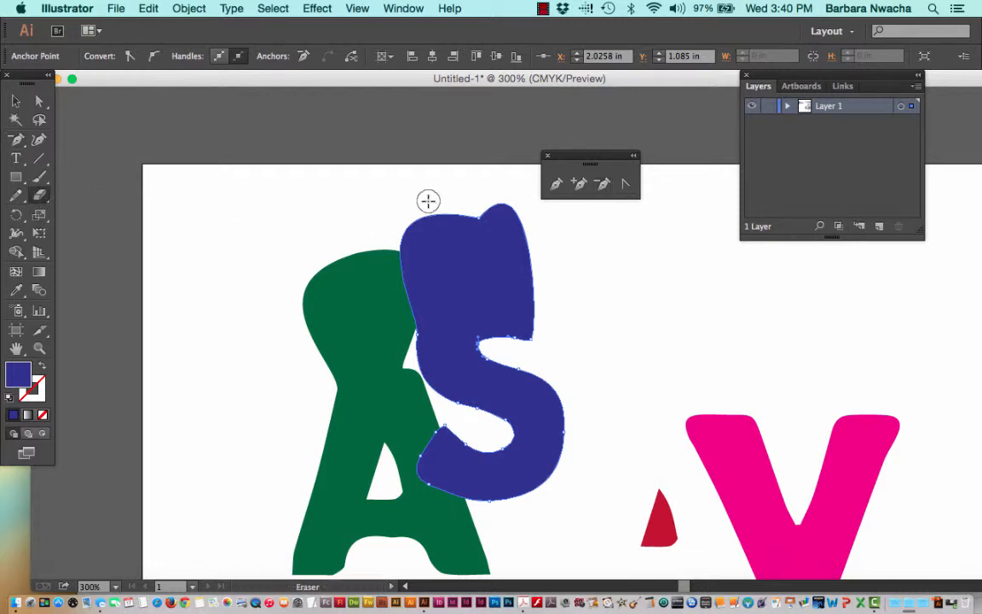
{"action": "mouse_move", "coordinate": [430, 202]}
{"action": "left_mouse_down"}
{"action": "mouse_move", "coordinate": [444, 254]}
{"action": "mouse_move", "coordinate": [502, 285]}
{"action": "mouse_move", "coordinate": [550, 279]}
{"action": "mouse_move", "coordinate": [512, 281]}
{"action": "left_mouse_up"}
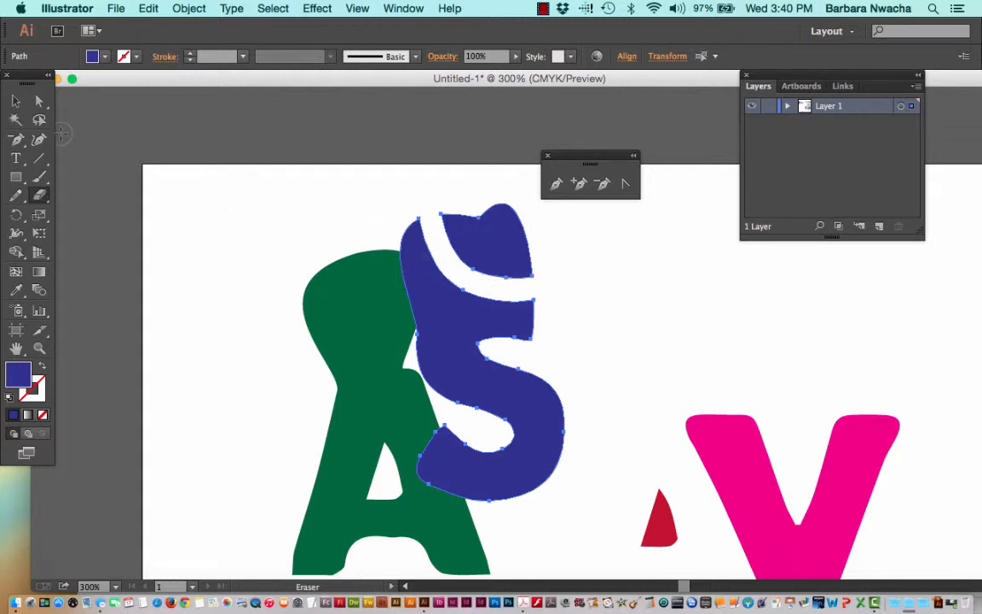
{"action": "left_click", "coordinate": [15, 101]}
{"action": "left_click", "coordinate": [503, 289]}
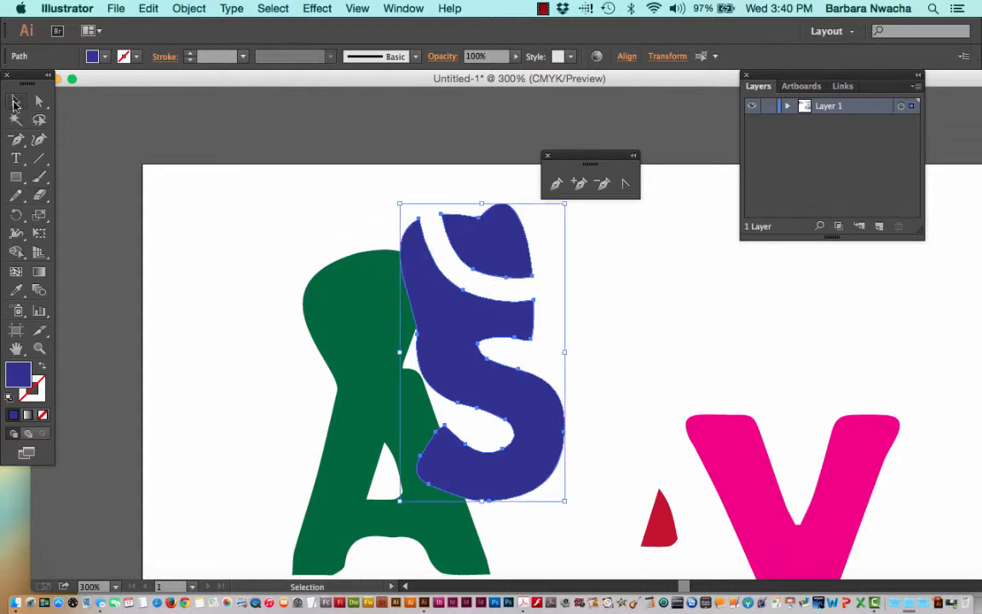
{"action": "left_click", "coordinate": [629, 311]}
{"action": "left_click", "coordinate": [514, 247]}
{"action": "mouse_move", "coordinate": [513, 246]}
{"action": "left_mouse_down"}
{"action": "mouse_move", "coordinate": [517, 265]}
{"action": "mouse_move", "coordinate": [518, 233]}
{"action": "mouse_move", "coordinate": [506, 254]}
{"action": "left_mouse_up"}
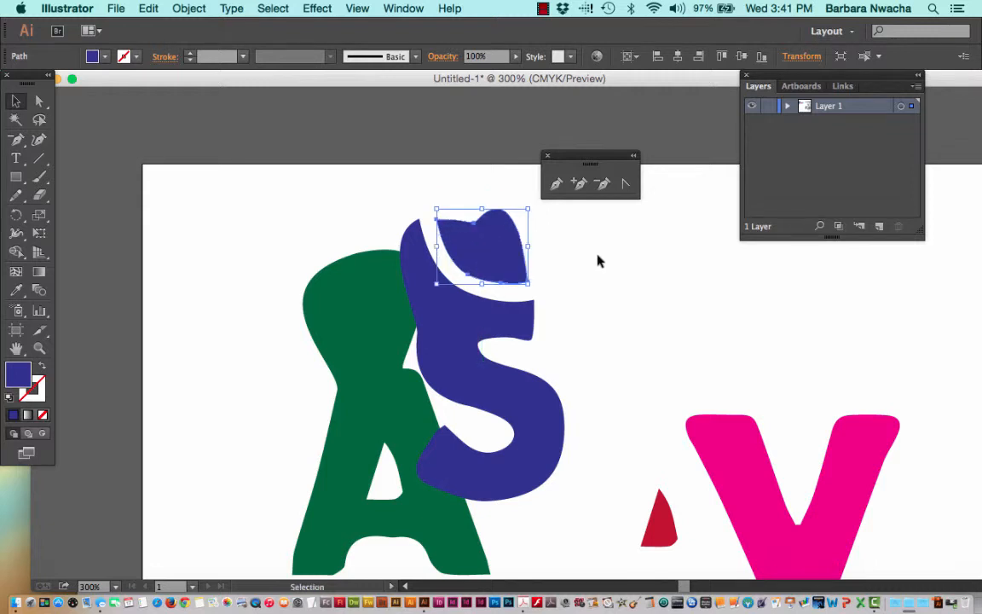
{"action": "left_click", "coordinate": [596, 261]}
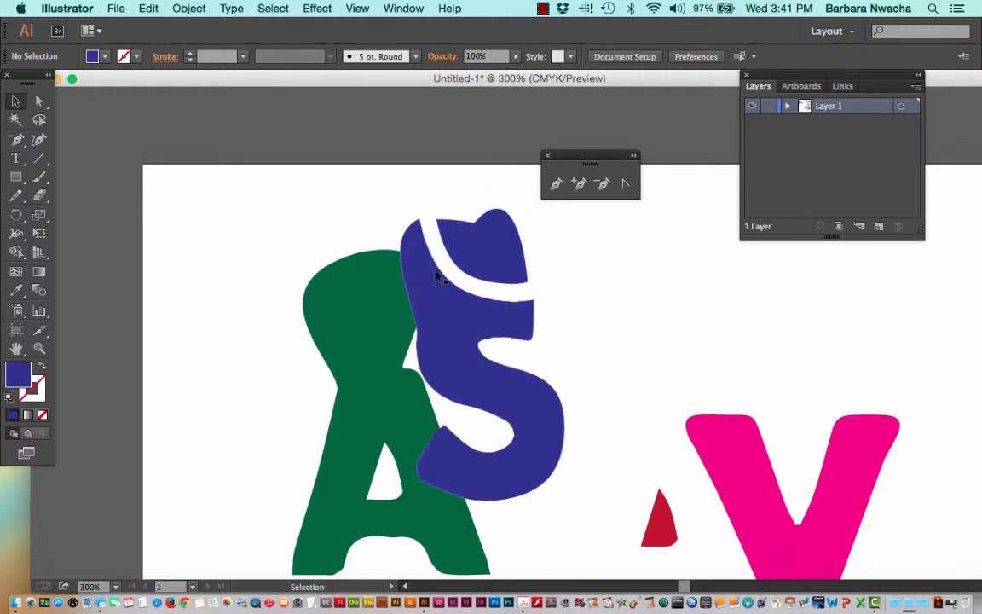
Step: Slice the S's detached top piece roughly horizontally across its middle with the Knife tool
{"action": "left_click", "coordinate": [39, 195]}
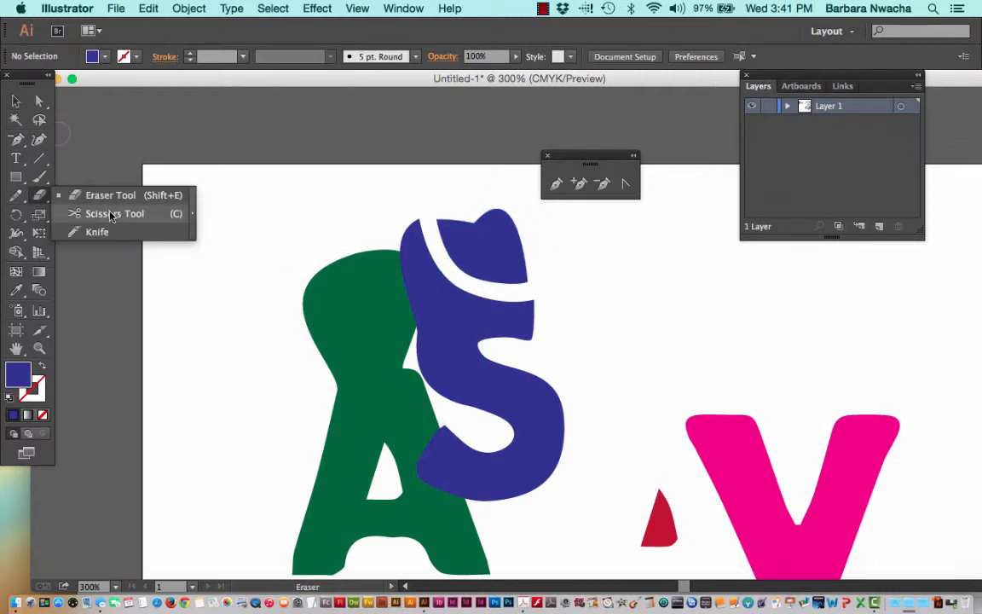
{"action": "left_click", "coordinate": [98, 231]}
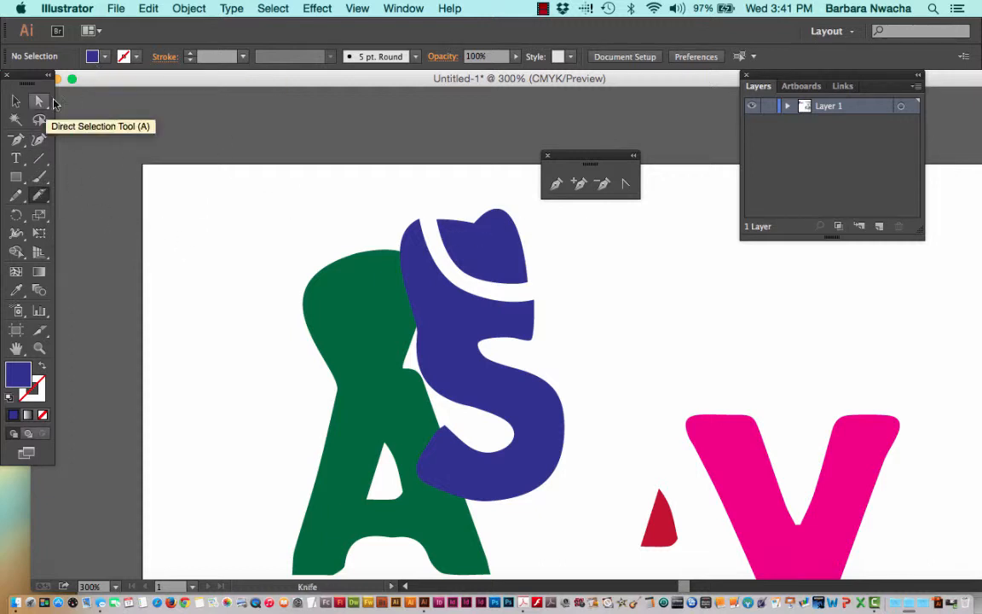
{"action": "left_click", "coordinate": [16, 101]}
{"action": "left_click", "coordinate": [506, 249]}
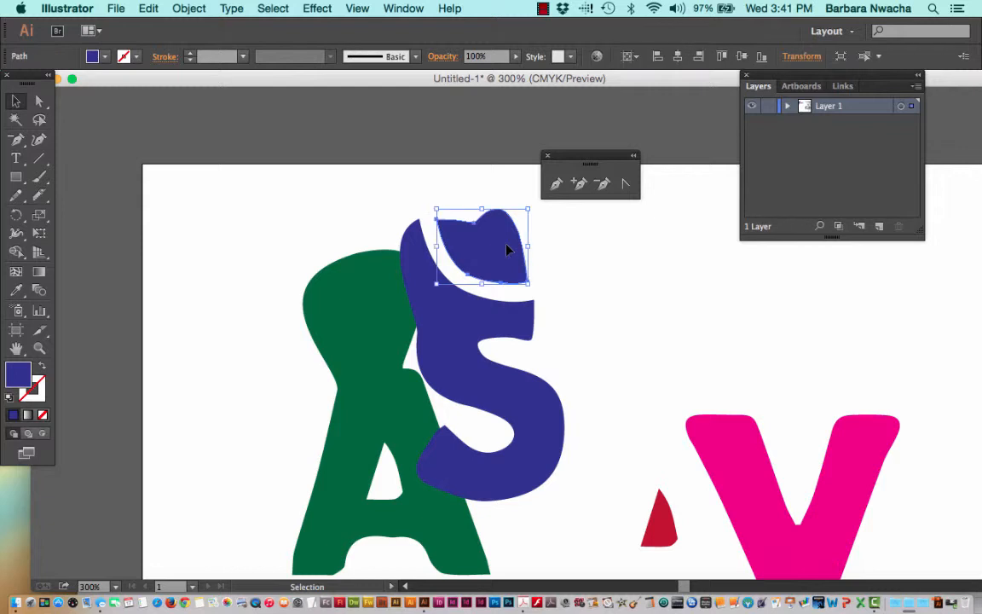
{"action": "left_click", "coordinate": [38, 196]}
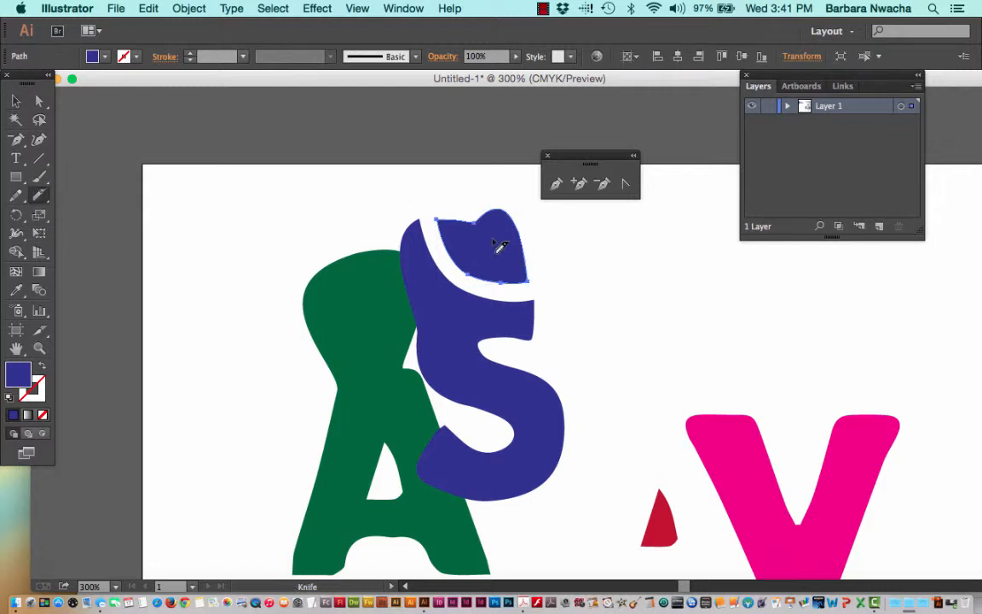
{"action": "mouse_move", "coordinate": [438, 251]}
{"action": "left_mouse_down"}
{"action": "mouse_move", "coordinate": [526, 249]}
{"action": "mouse_move", "coordinate": [586, 279]}
{"action": "left_mouse_up"}
Step: Move the upper slice of the detached piece slightly up and right to separate it from the lower slice
{"action": "left_click", "coordinate": [15, 101]}
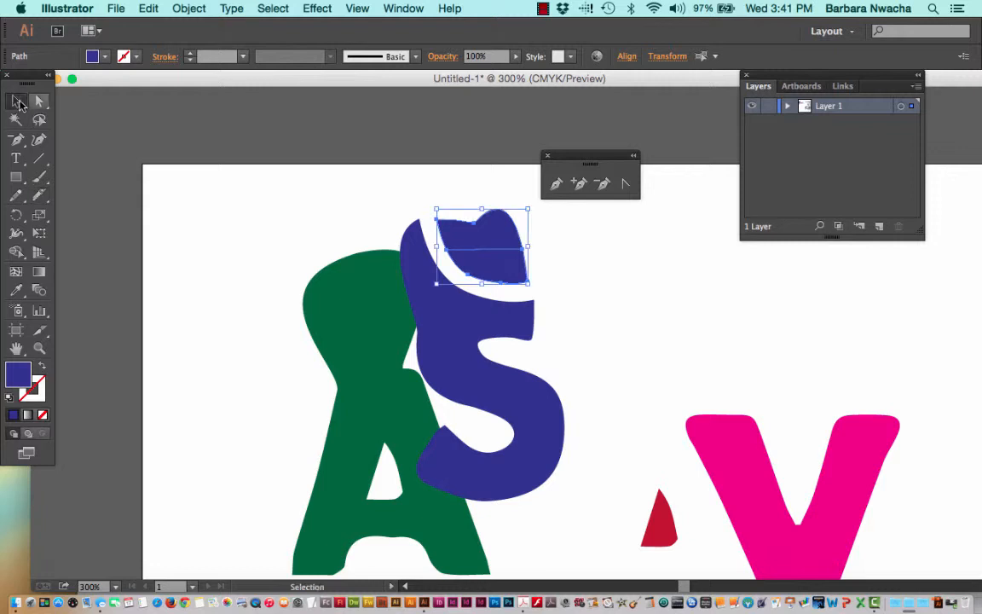
{"action": "left_click", "coordinate": [362, 210]}
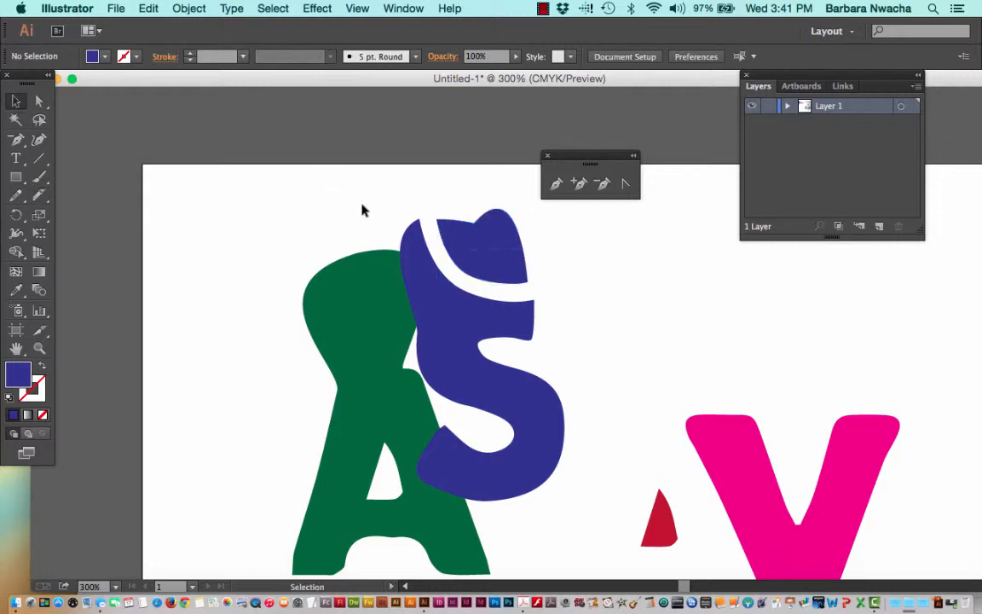
{"action": "mouse_move", "coordinate": [515, 237]}
{"action": "left_mouse_down"}
{"action": "mouse_move", "coordinate": [518, 196]}
{"action": "mouse_move", "coordinate": [521, 238]}
{"action": "left_mouse_up"}
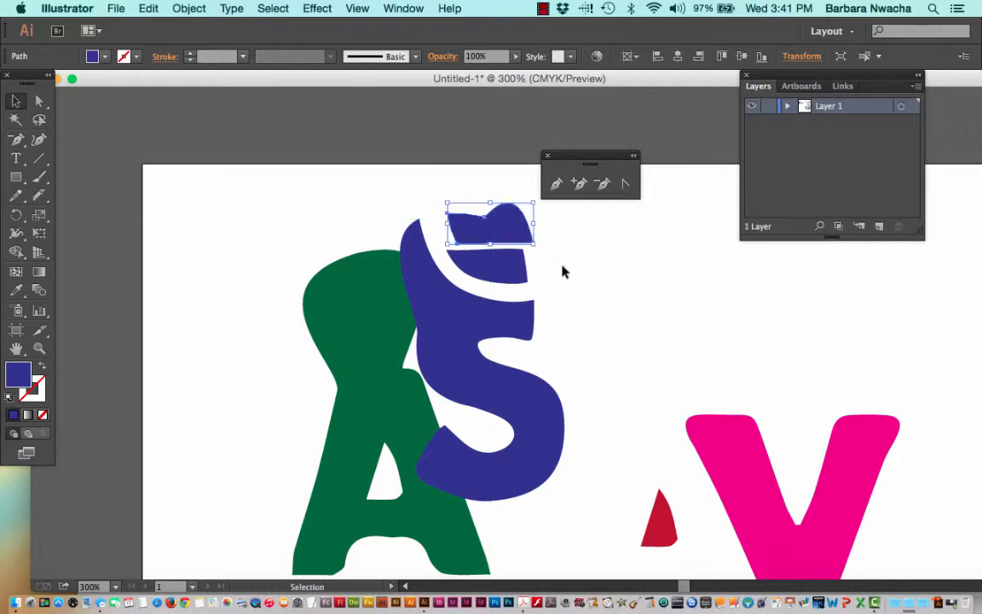
{"action": "left_click", "coordinate": [132, 267]}
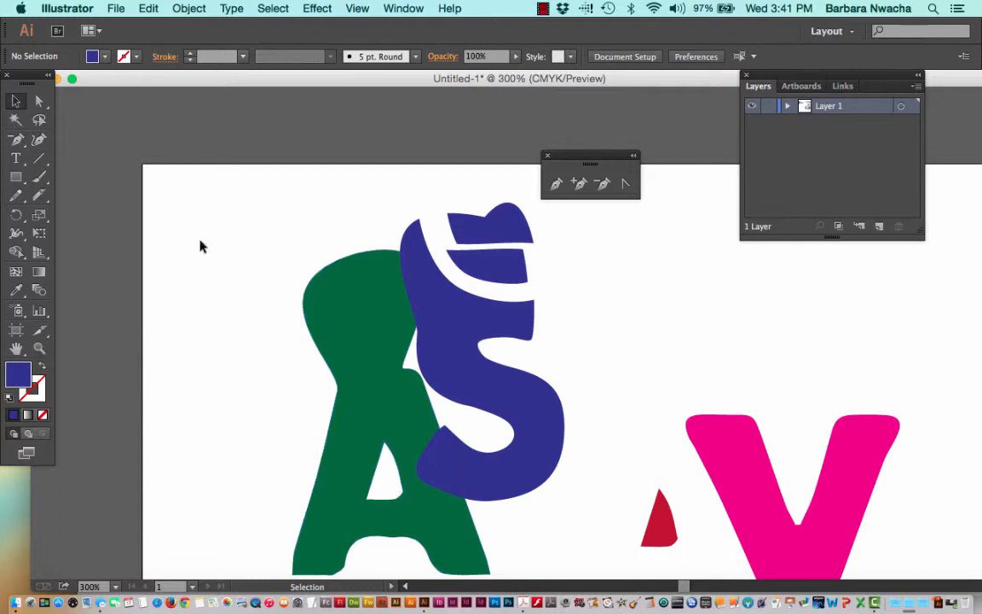
{"action": "left_click", "coordinate": [44, 196]}
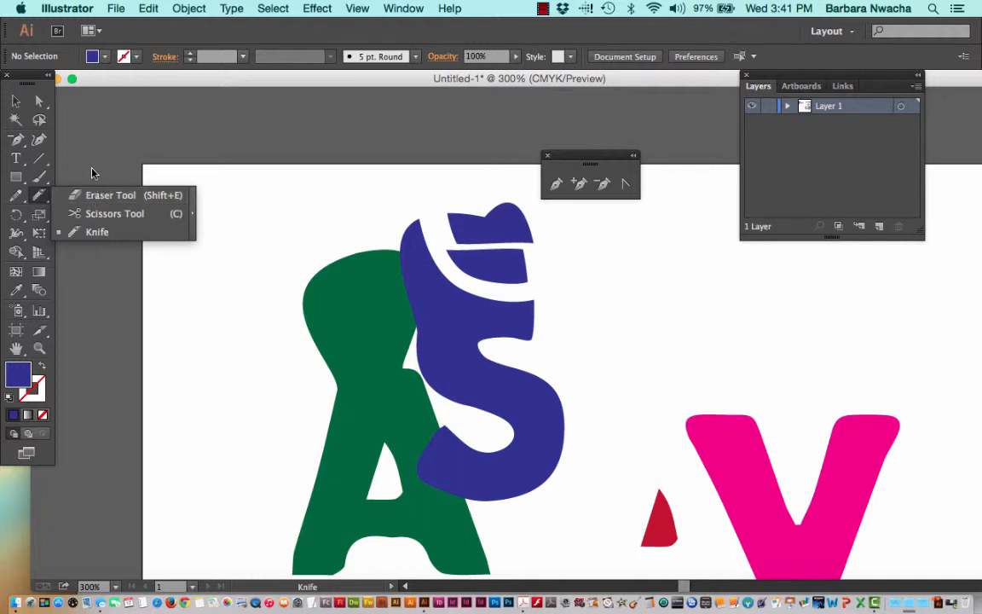
{"action": "left_click", "coordinate": [121, 191]}
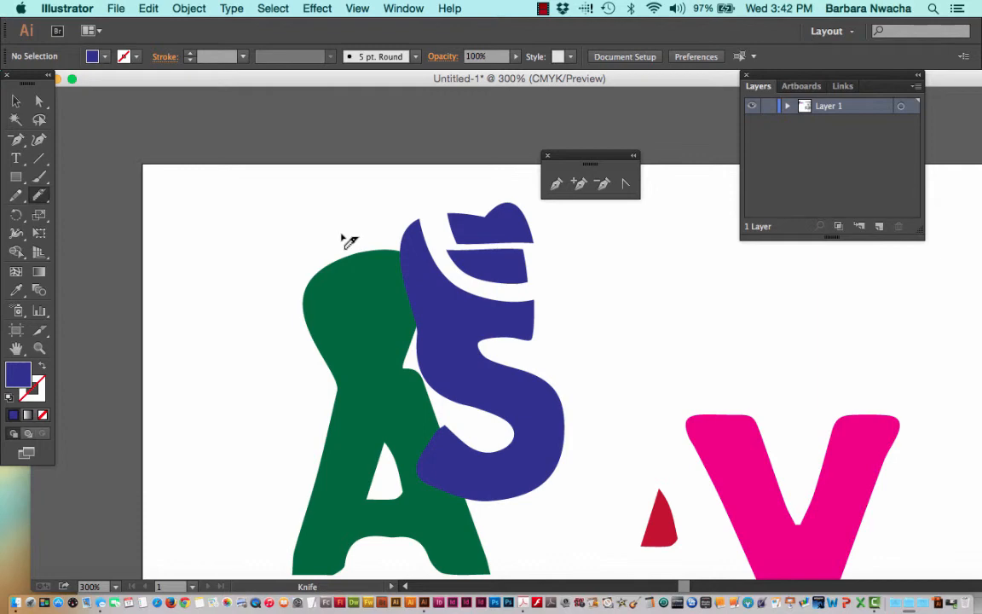
{"action": "left_click", "coordinate": [15, 100]}
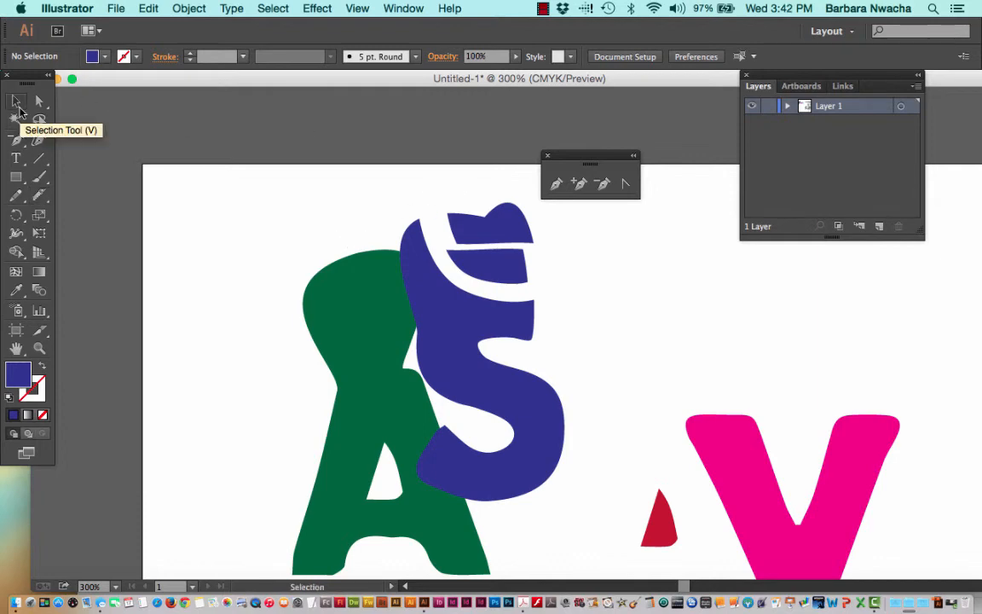